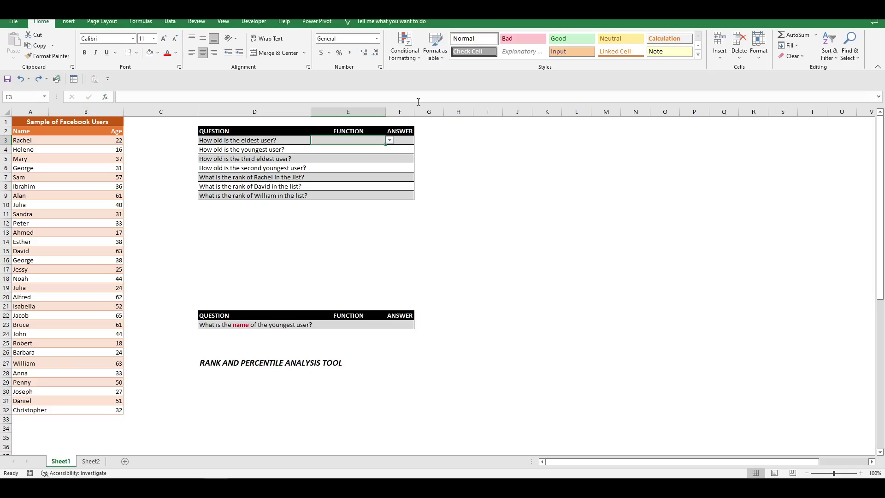
- Choose MAX as the function for the eldest-user question and calculate its answer in F3 with MAX over B3:B32
{"action": "left_click", "coordinate": [391, 142]}
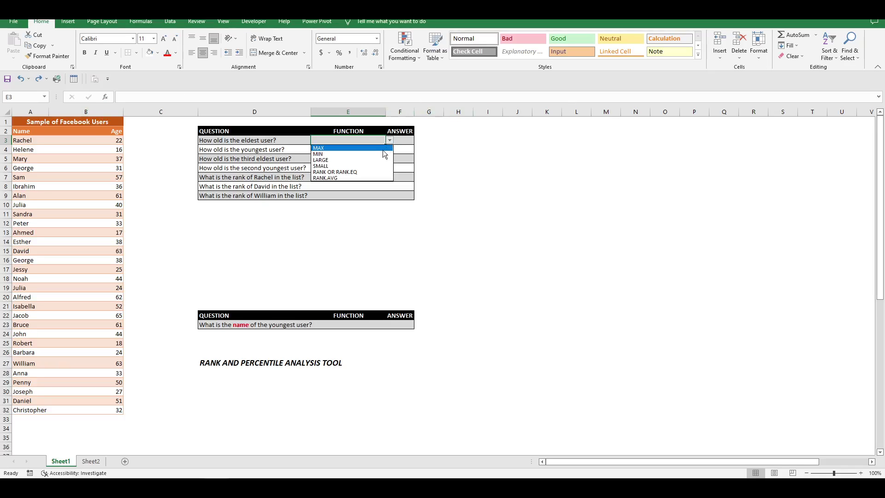
{"action": "left_click", "coordinate": [375, 148]}
{"action": "left_click", "coordinate": [403, 141]}
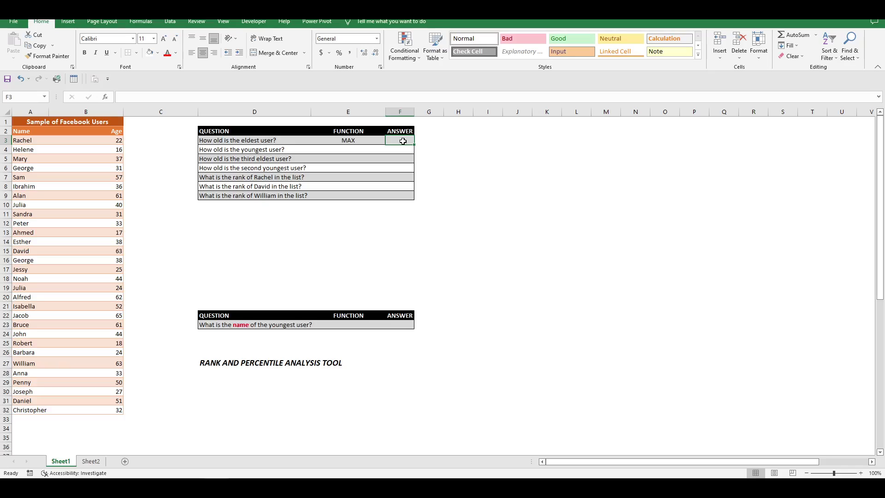
{"action": "type", "text": "="}
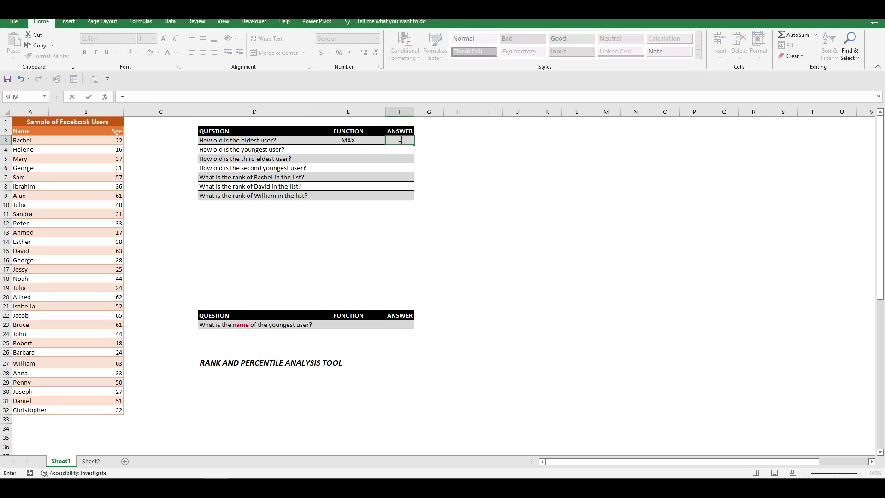
{"action": "type", "text": "max("}
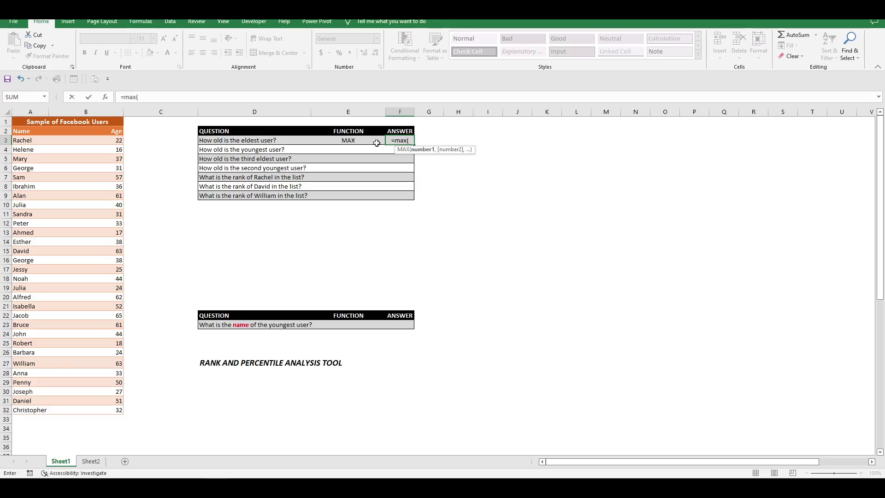
{"action": "left_click", "coordinate": [114, 140]}
{"action": "key", "text": "ctrl+shift+Down"}
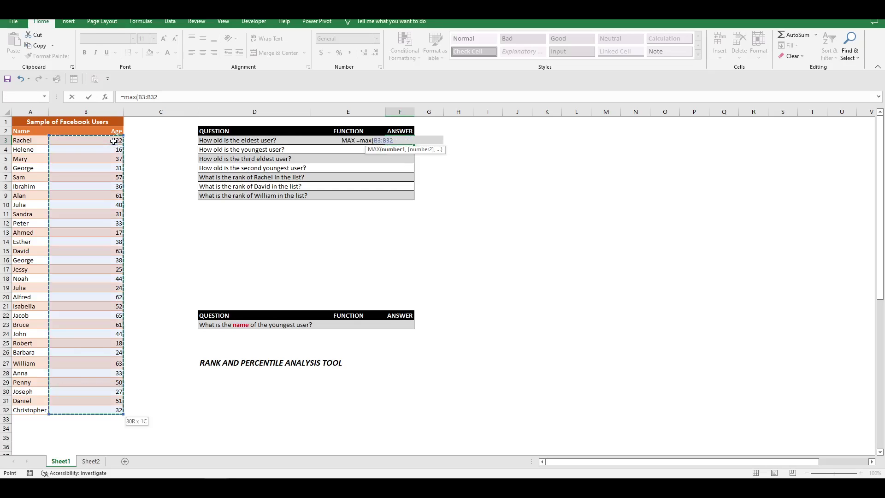
{"action": "type", "text": ")"}
{"action": "key", "text": "Return"}
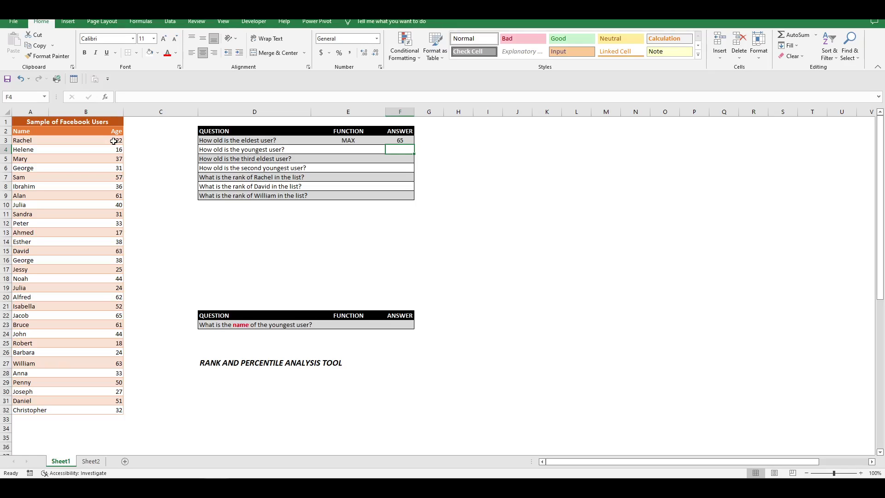
- Choose MIN as the function for the youngest-user question and calculate its answer in F4 with MIN over B3:B32
{"action": "key", "text": "Left"}
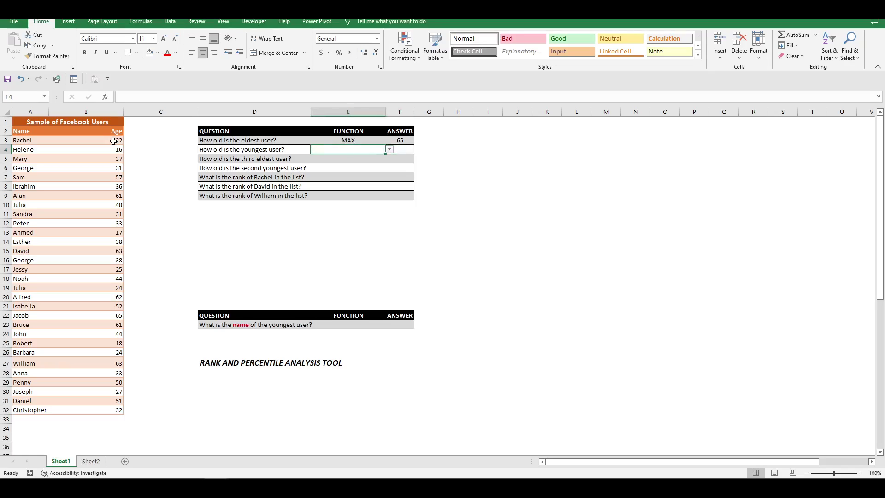
{"action": "left_click", "coordinate": [389, 150]}
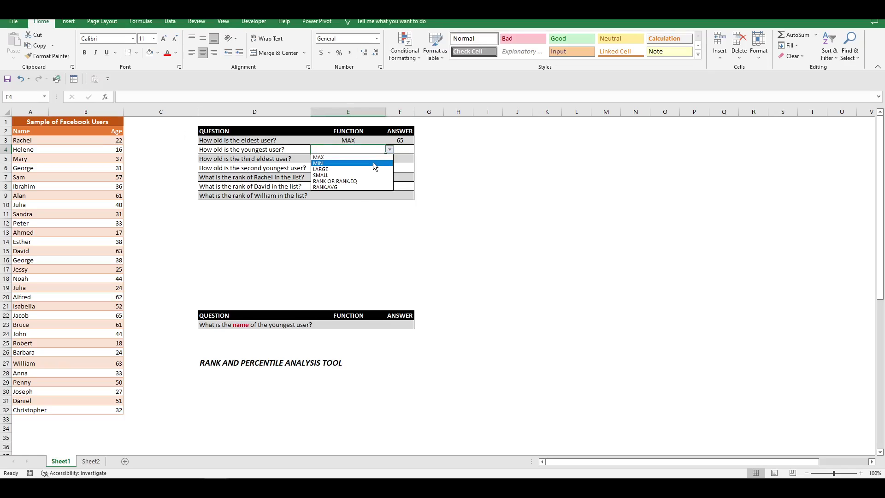
{"action": "left_click", "coordinate": [373, 164]}
{"action": "left_click", "coordinate": [405, 148]}
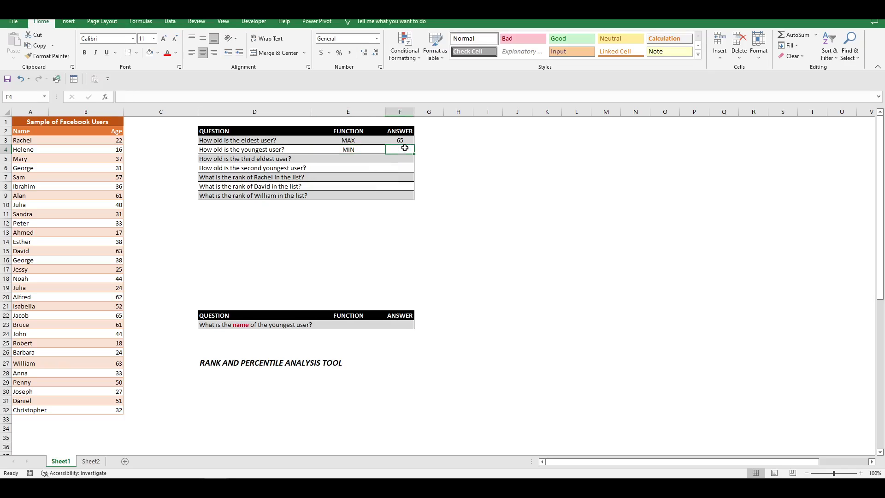
{"action": "type", "text": "=min("}
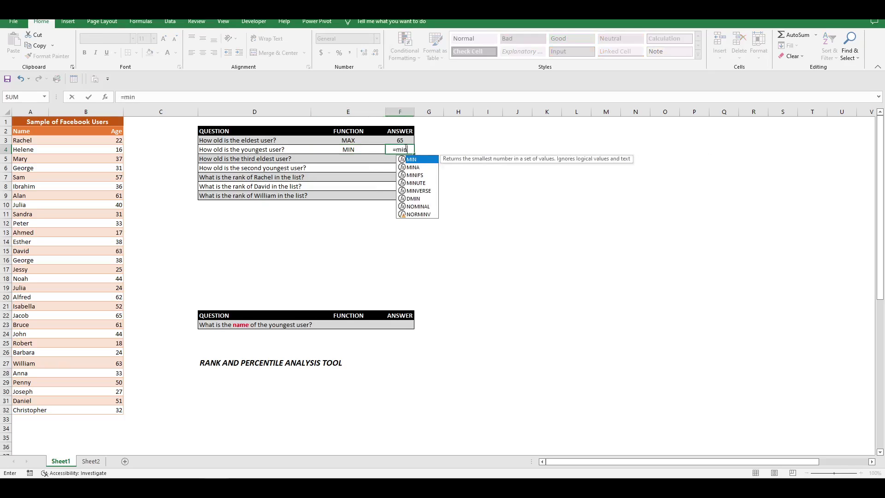
{"action": "left_click", "coordinate": [114, 141]}
{"action": "key", "text": "ctrl+shift+Down"}
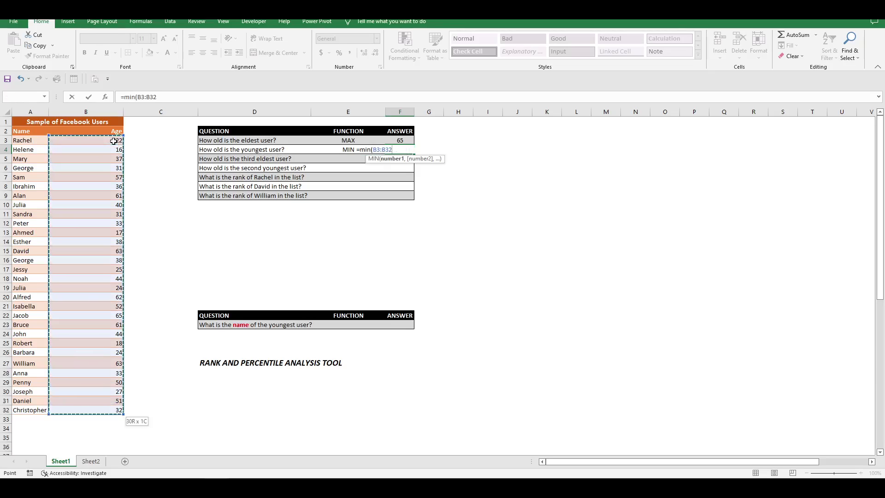
{"action": "key", "text": "Return"}
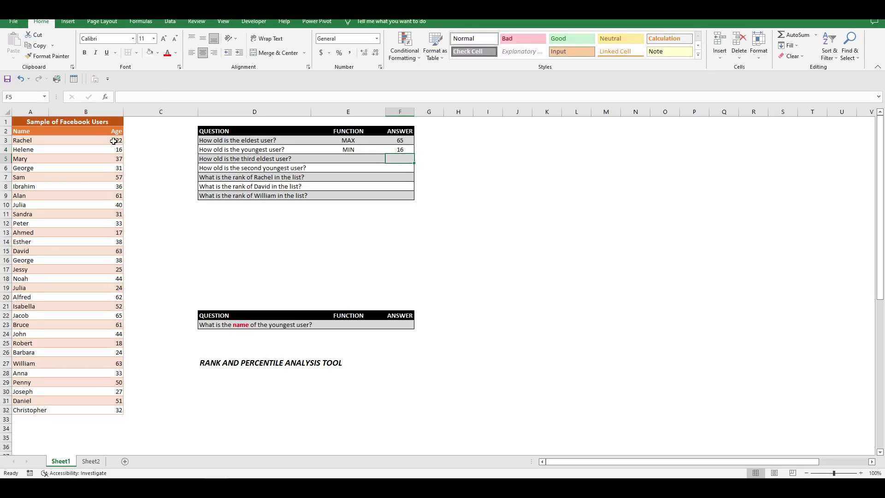
- Choose LARGE for the third-eldest question and calculate its answer in F5 with LARGE over B3:B32 and k set to 3
{"action": "key", "text": "Left"}
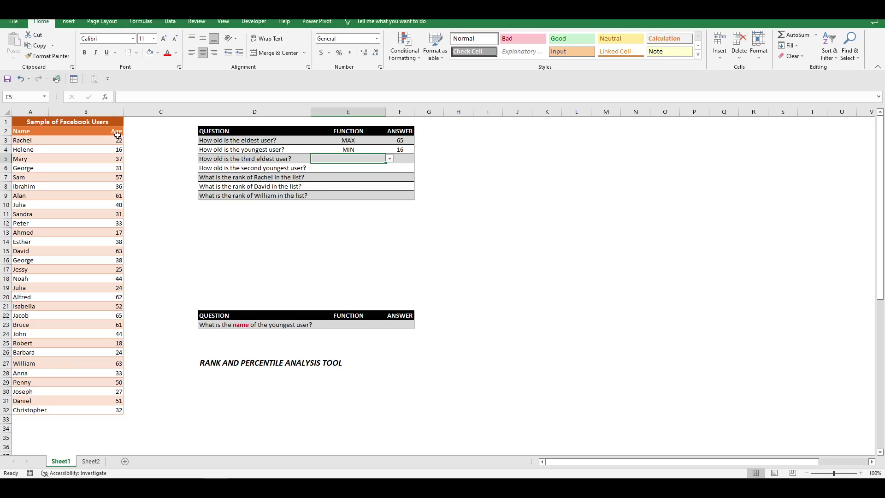
{"action": "left_click", "coordinate": [389, 159]}
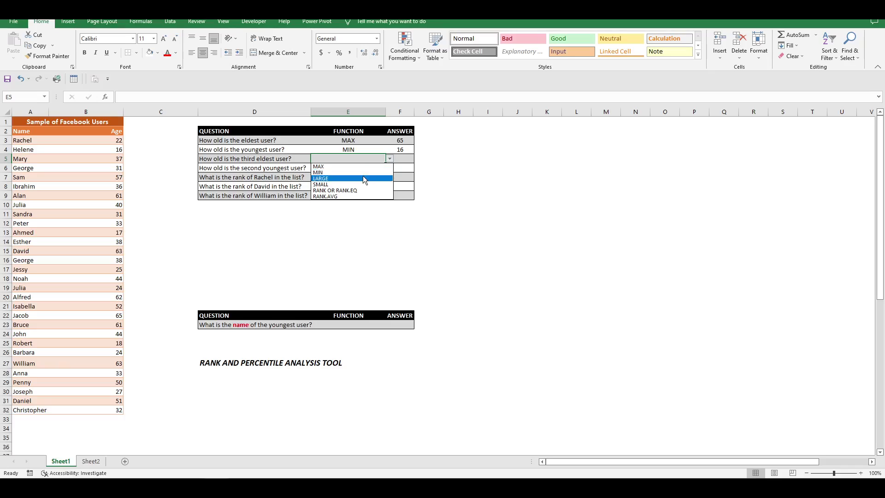
{"action": "left_click", "coordinate": [364, 178]}
{"action": "left_click", "coordinate": [401, 159]}
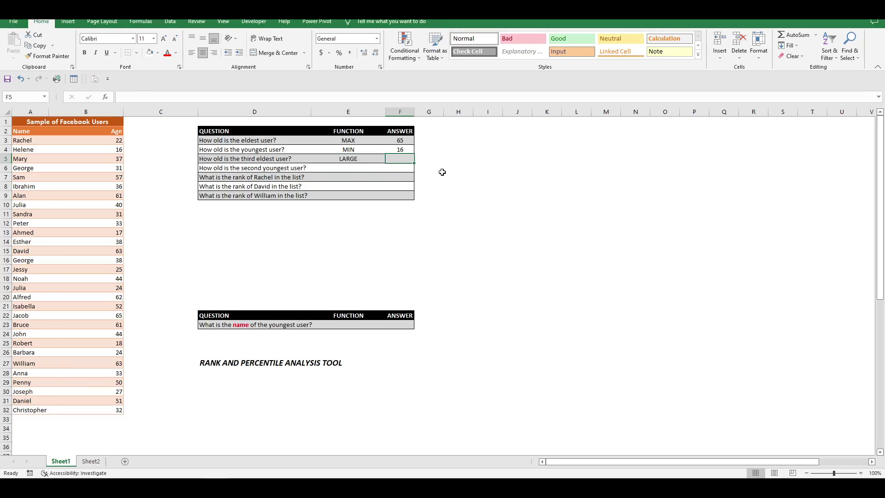
{"action": "type", "text": "=la"}
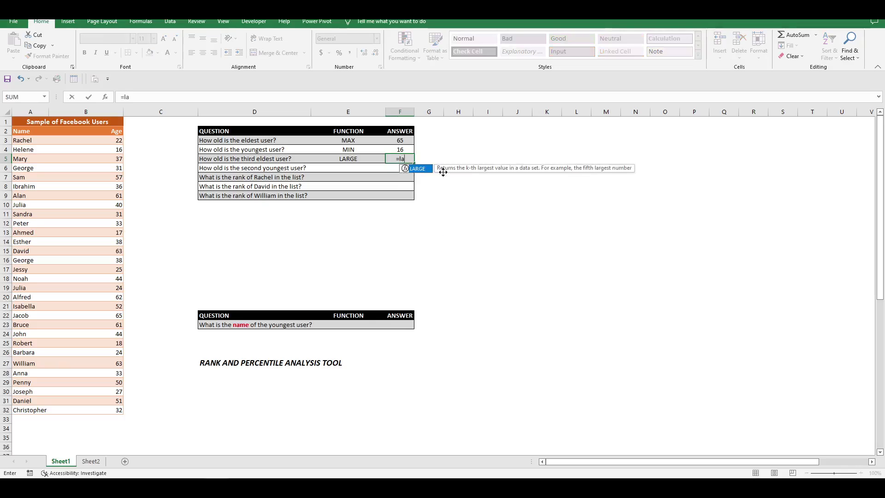
{"action": "type", "text": "rge("}
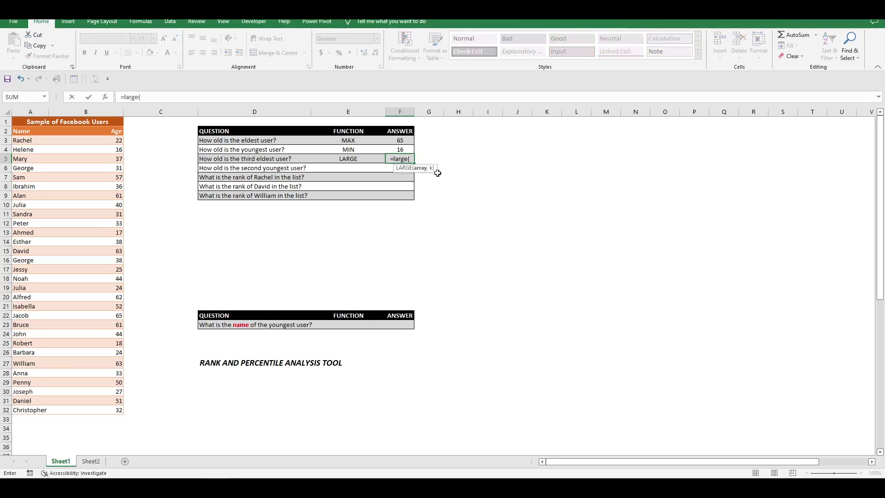
{"action": "left_click", "coordinate": [114, 140]}
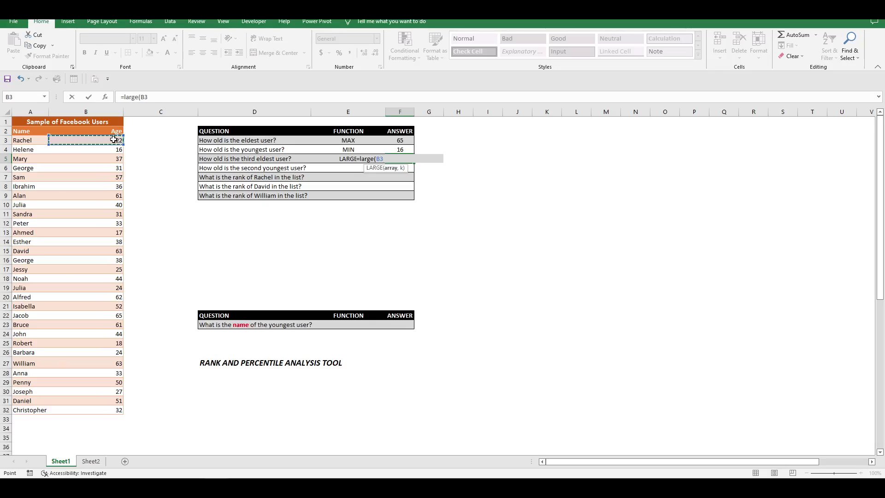
{"action": "key", "text": "ctrl+shift+Down"}
{"action": "type", "text": ","}
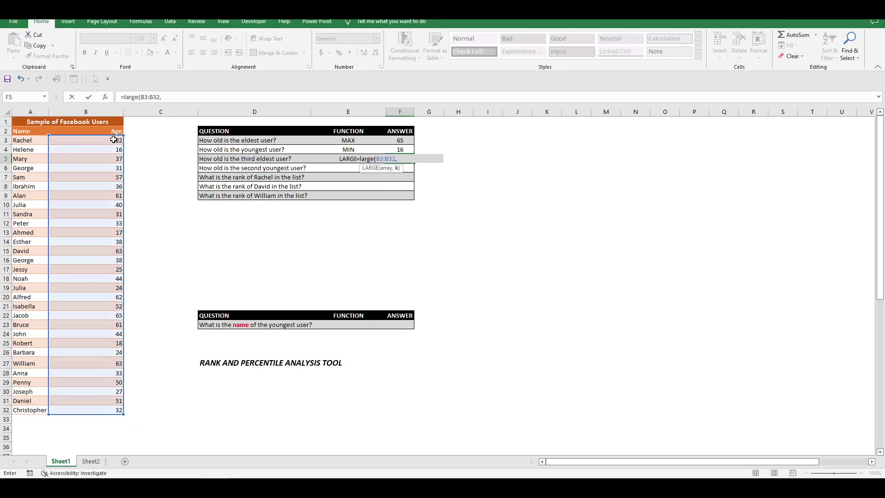
{"action": "type", "text": "3"}
{"action": "key", "text": "Return"}
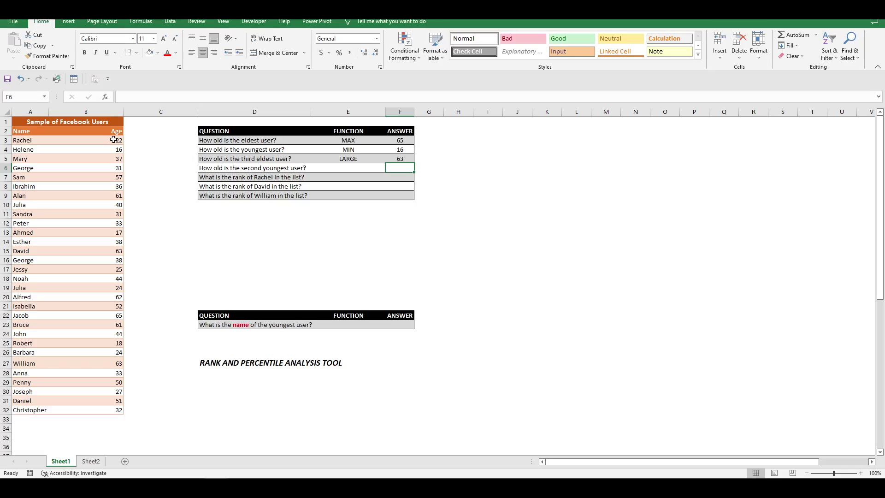
- Choose SMALL for the second-youngest question and calculate its answer in F6 with SMALL over B3:B32 and k set to 2
{"action": "key", "text": "Left"}
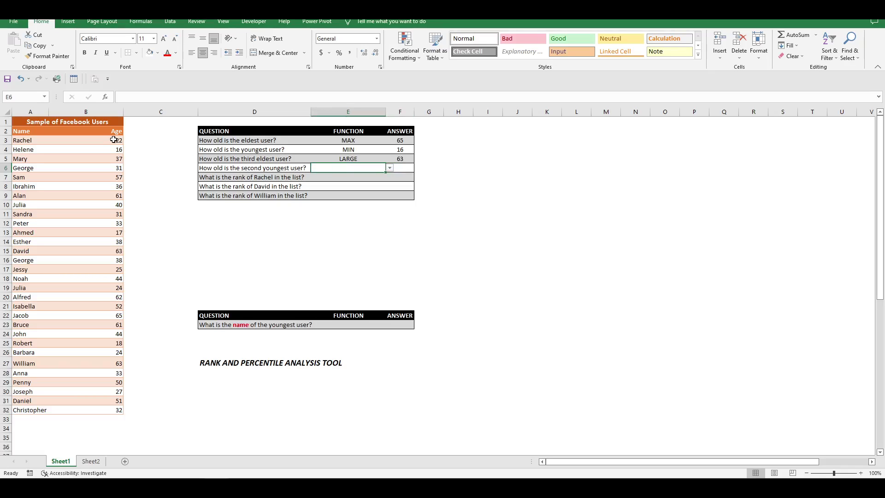
{"action": "left_click", "coordinate": [390, 168]}
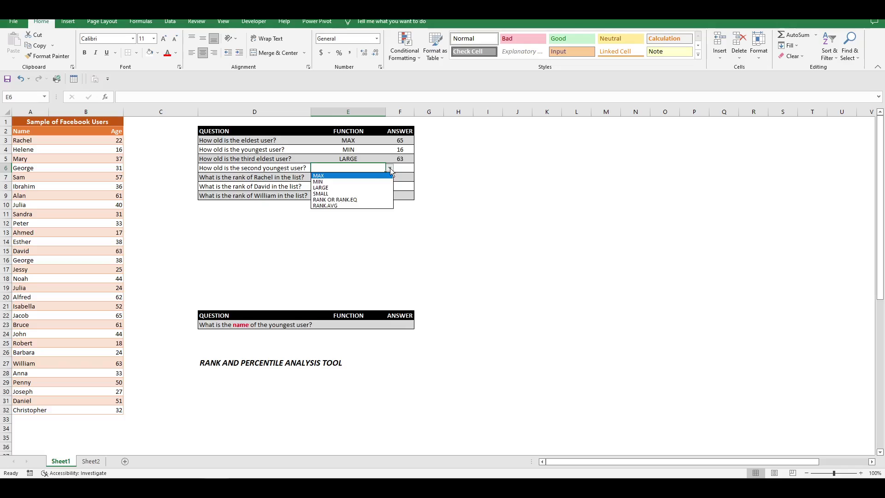
{"action": "left_click", "coordinate": [359, 194]}
{"action": "left_click", "coordinate": [404, 168]}
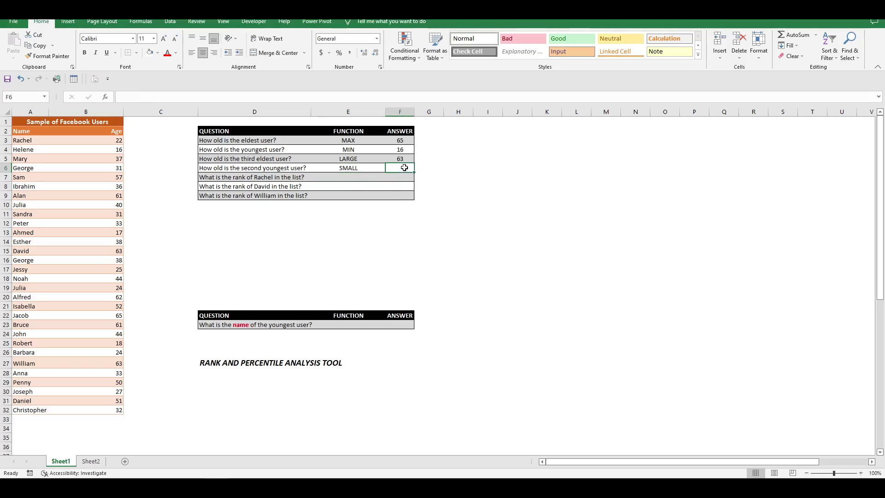
{"action": "type", "text": "=s"}
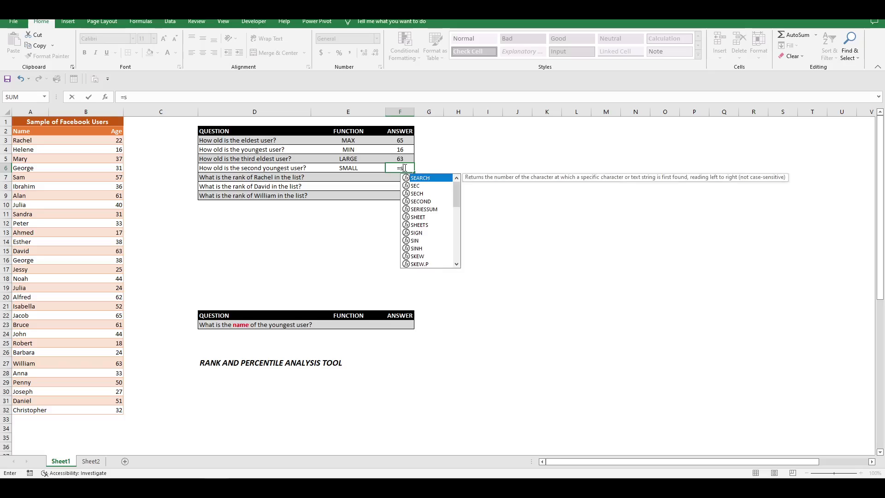
{"action": "type", "text": "mall("}
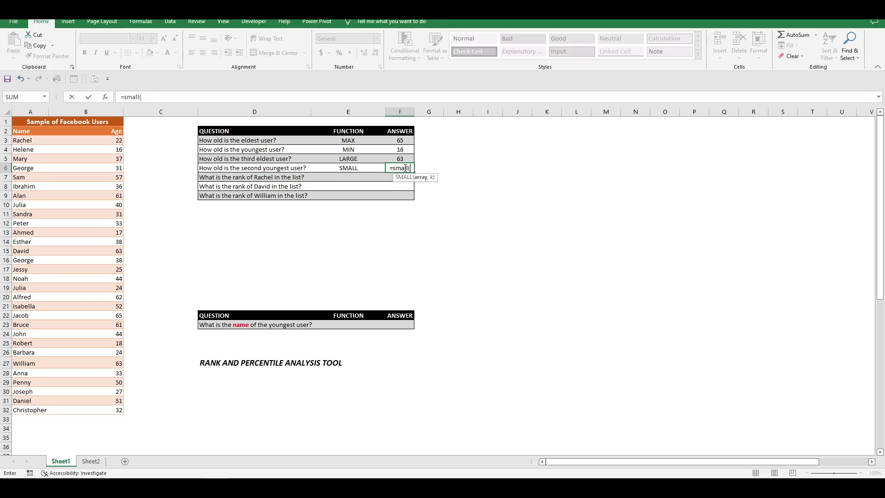
{"action": "left_click", "coordinate": [122, 141]}
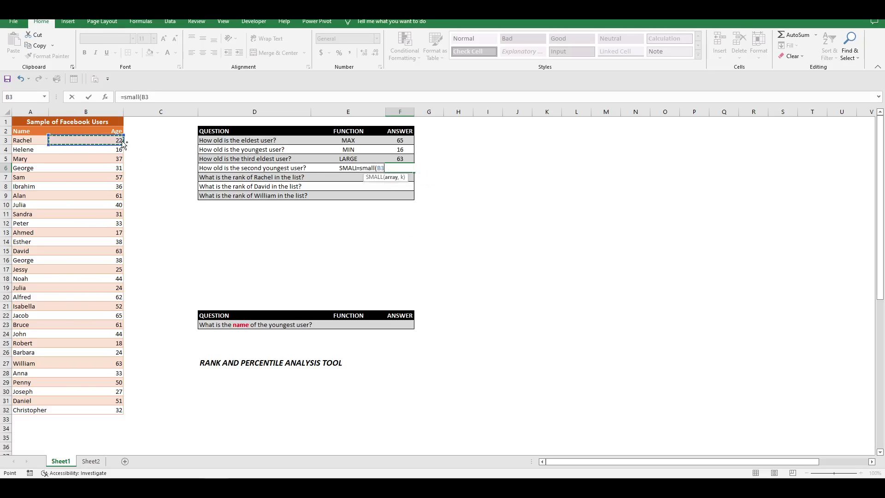
{"action": "key", "text": "ctrl+shift+Down"}
{"action": "type", "text": ","}
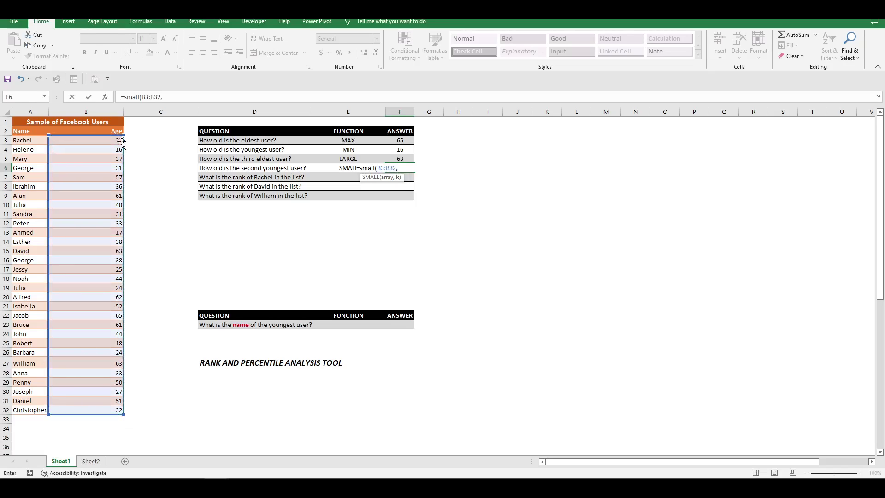
{"action": "type", "text": "2"}
{"action": "key", "text": "Return"}
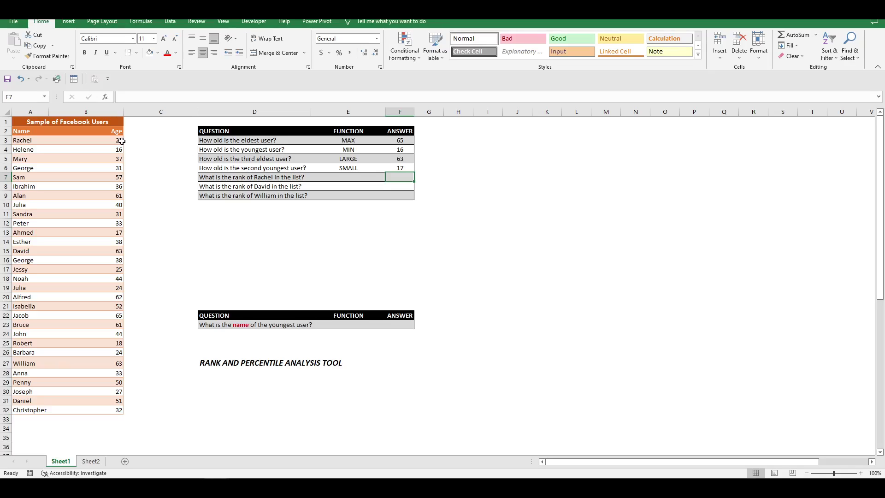
- Highlight the first user's age in cell B3 with a yellow fill
{"action": "key", "text": "Left"}
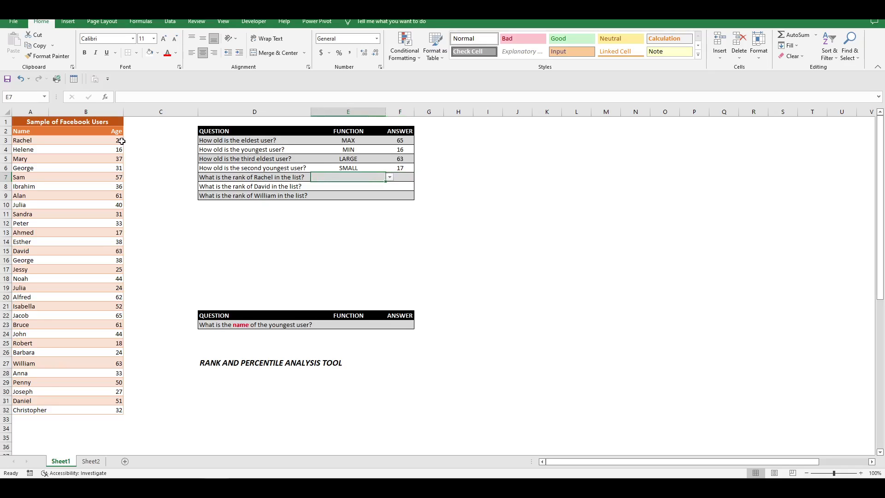
{"action": "left_click", "coordinate": [122, 142]}
{"action": "left_click", "coordinate": [157, 54]}
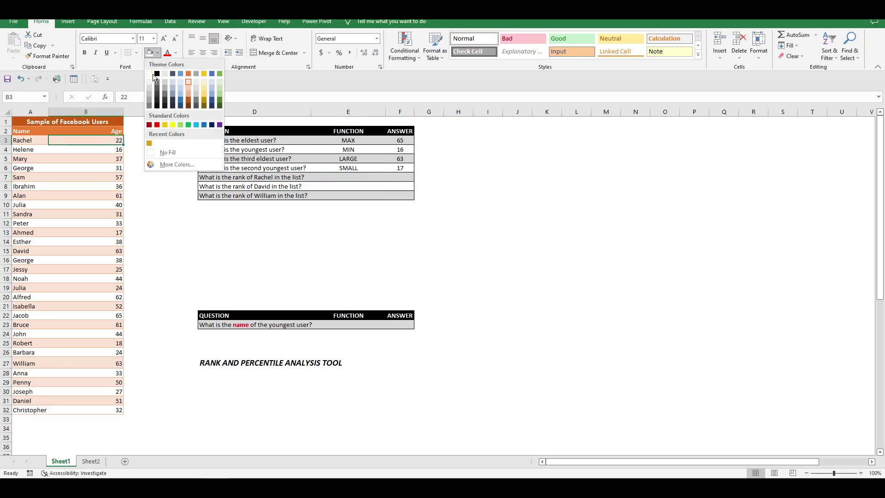
{"action": "left_click", "coordinate": [173, 124]}
- Choose RANK OR RANK.EQ as the function for the first rank question in E7
{"action": "left_click", "coordinate": [364, 178]}
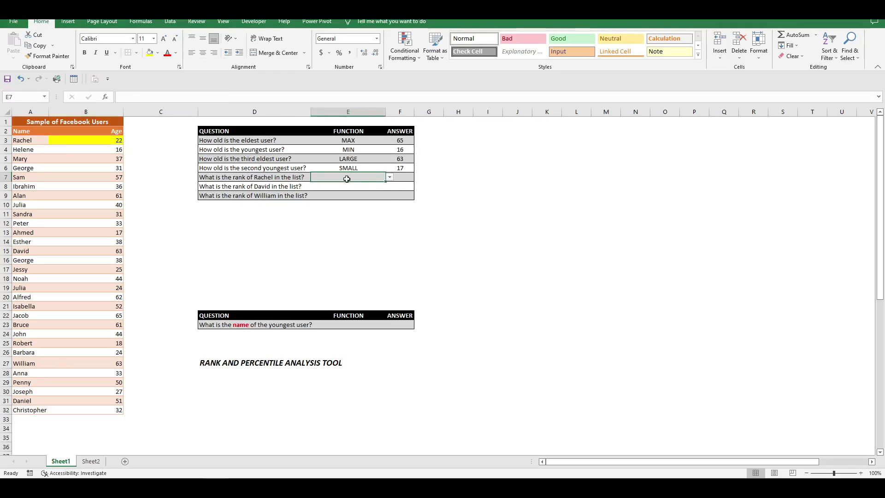
{"action": "left_click", "coordinate": [389, 177]}
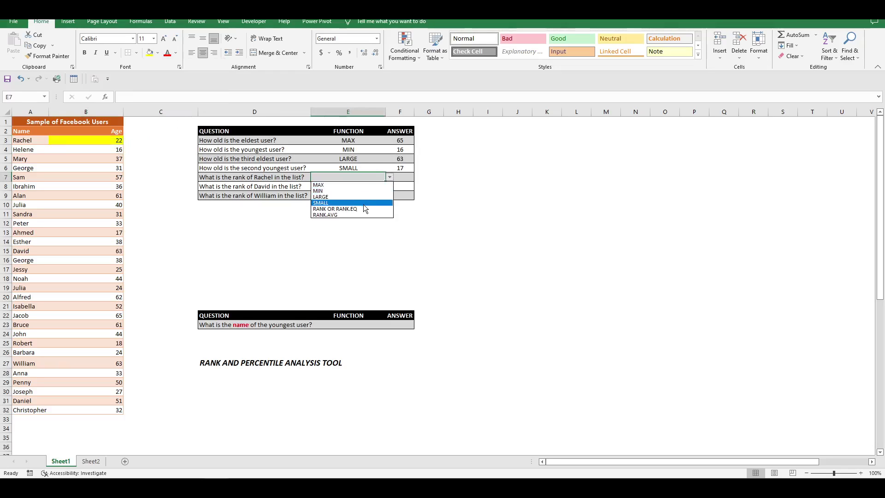
{"action": "left_click", "coordinate": [361, 209]}
- Begin a RANK.EQ formula in F7 with B3 as the number and B3:B32 as the reference range
{"action": "left_click", "coordinate": [397, 179]}
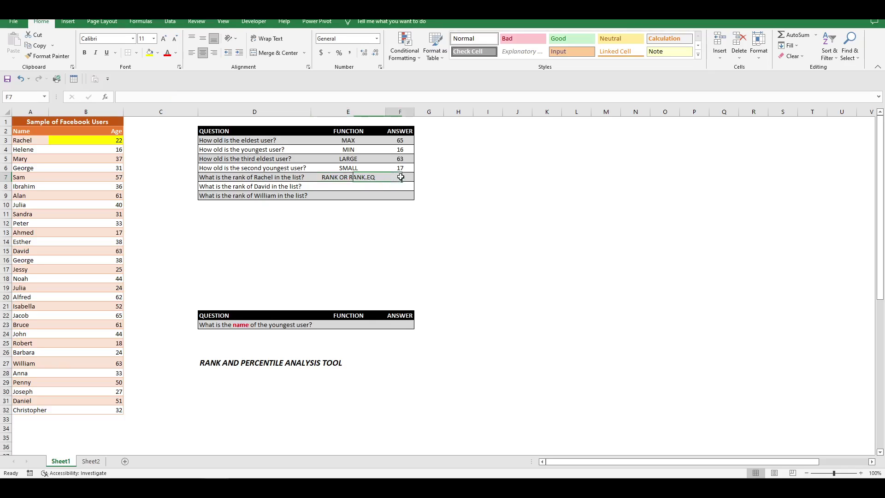
{"action": "type", "text": "=rank"}
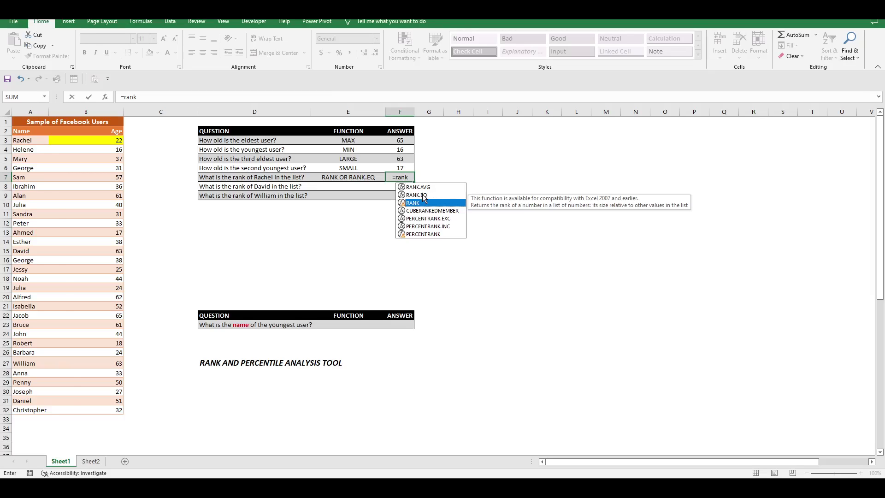
{"action": "double_click", "coordinate": [423, 195]}
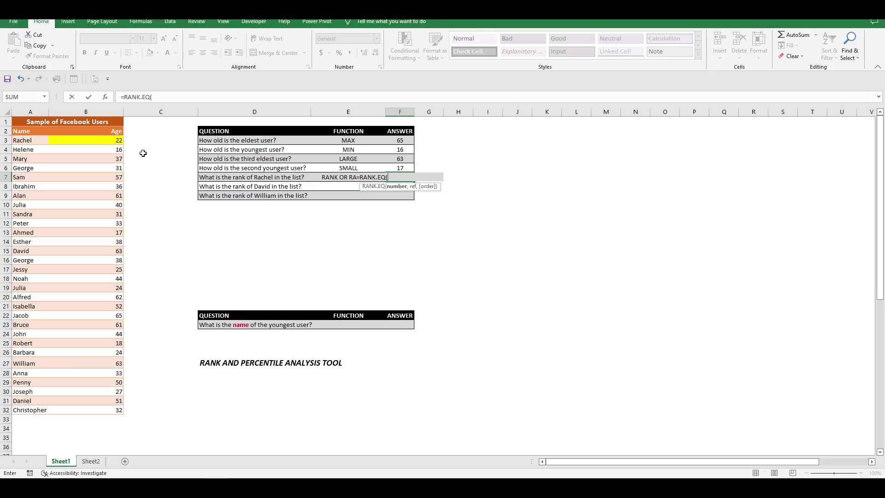
{"action": "left_click", "coordinate": [119, 144]}
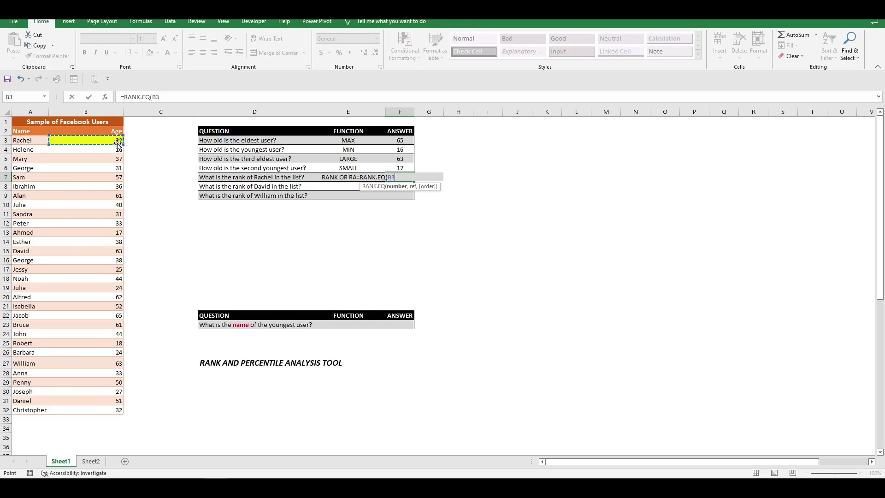
{"action": "left_click", "coordinate": [183, 97]}
{"action": "type", "text": ","}
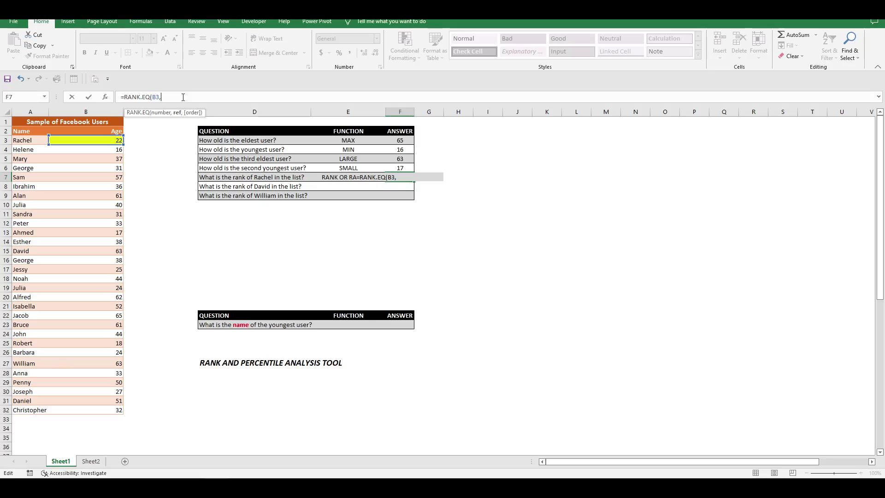
{"action": "left_click", "coordinate": [114, 140]}
{"action": "key", "text": "ctrl+shift+Down"}
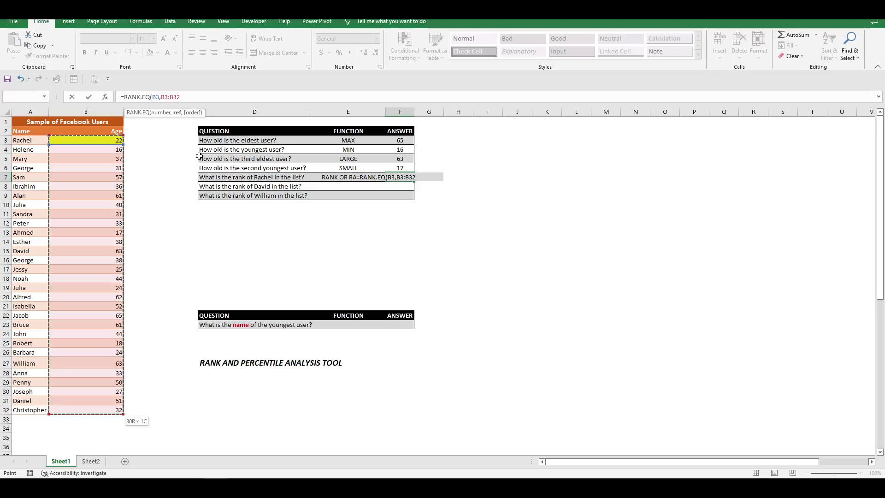
- Make the F7 formula's reference range absolute as $B$3:$B$32 and complete the formula without an order argument
{"action": "left_click", "coordinate": [165, 98]}
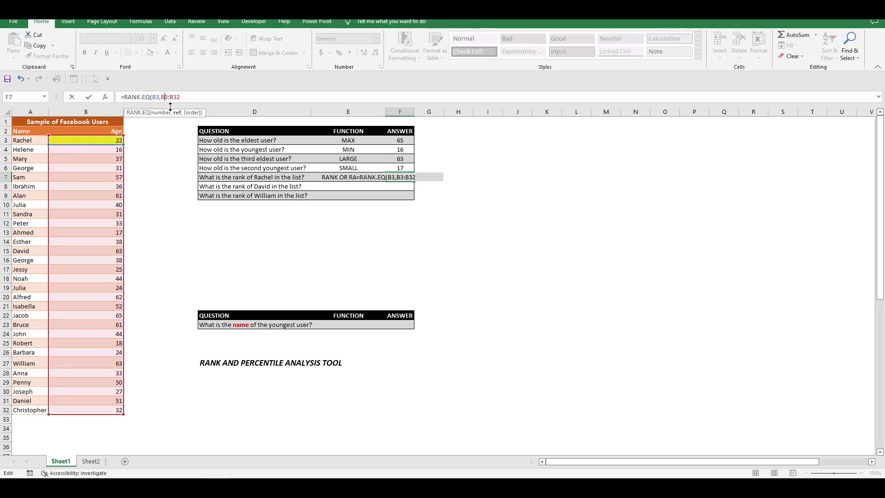
{"action": "key", "text": "F4"}
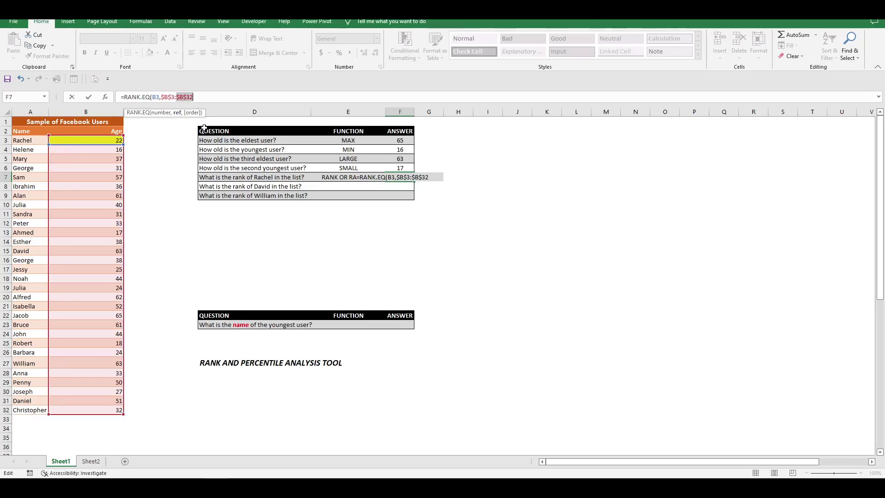
{"action": "left_click", "coordinate": [209, 96]}
{"action": "key", "text": "F4"}
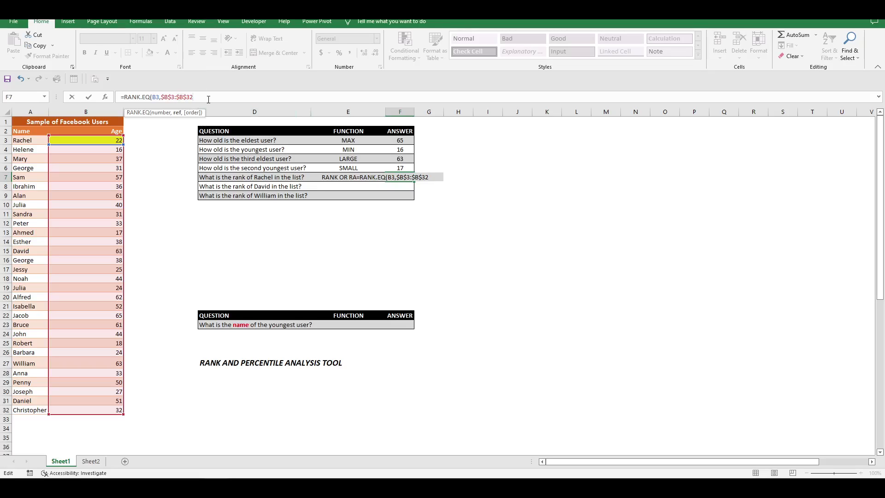
{"action": "type", "text": ","}
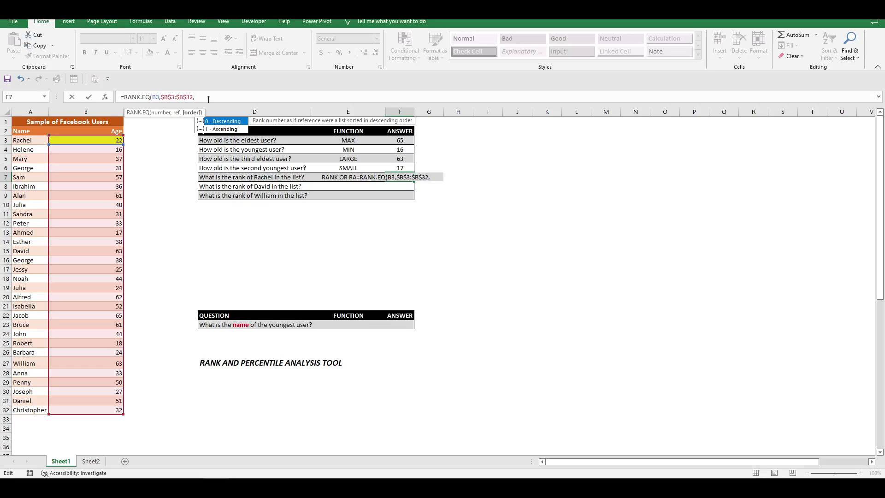
{"action": "key", "text": "BackSpace"}
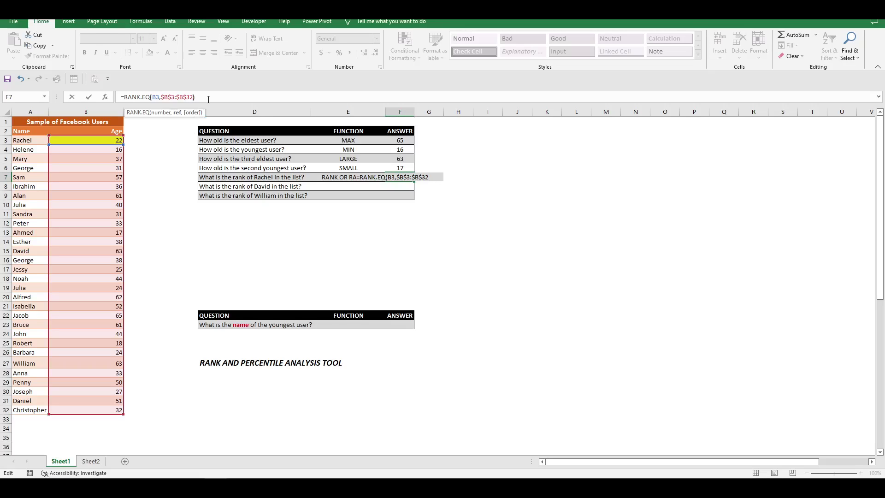
{"action": "type", "text": ")"}
{"action": "key", "text": "Return"}
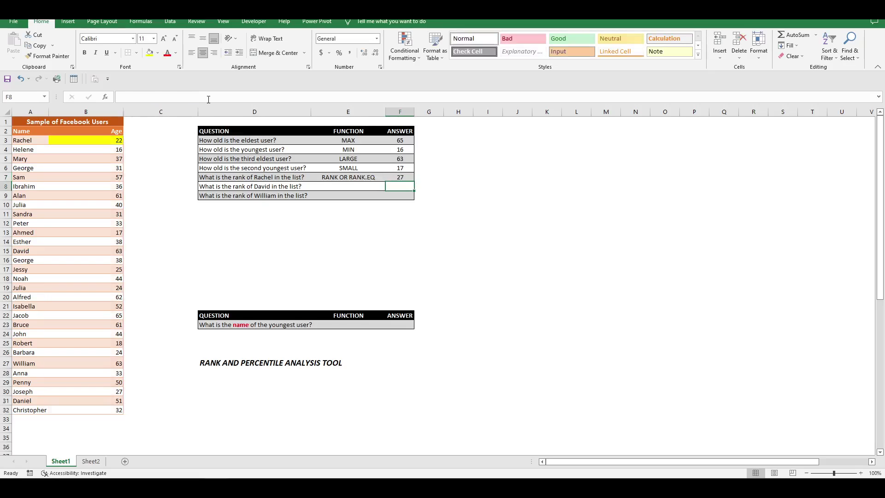
- Copy the RANK.EQ formula from F7 to F8 and change its number argument to B15
{"action": "key", "text": "Up"}
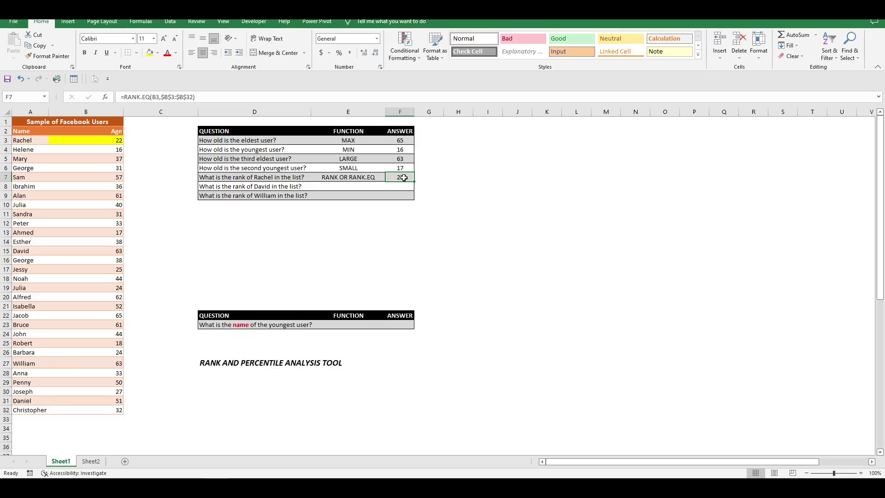
{"action": "key", "text": "ctrl+c"}
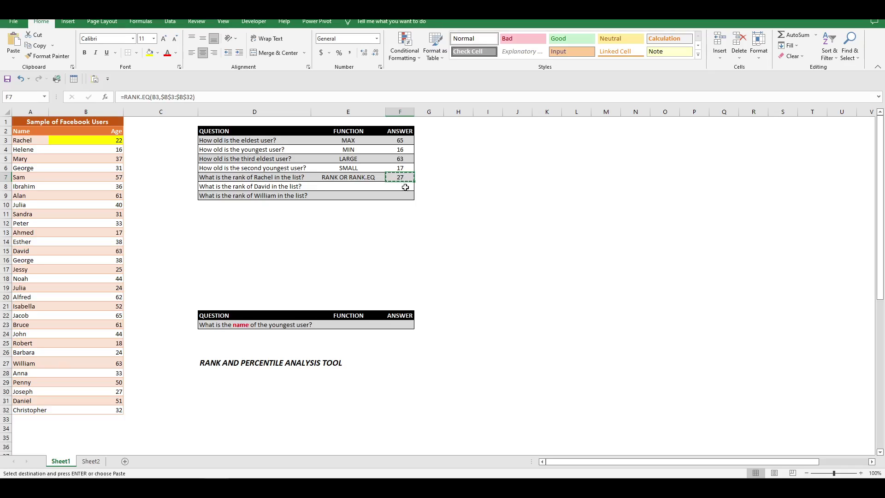
{"action": "left_click", "coordinate": [402, 187]}
{"action": "key", "text": "ctrl+v"}
{"action": "key", "text": "F2"}
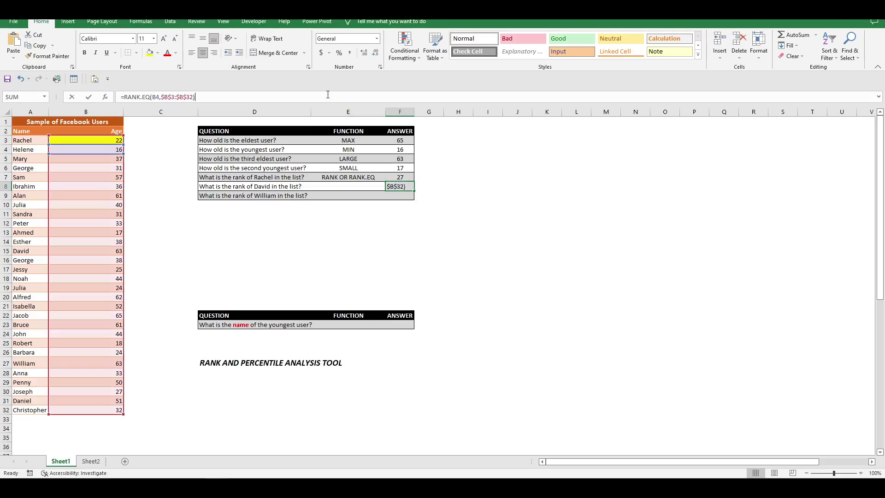
{"action": "left_click_drag", "start_coordinate": [68, 149], "coordinate": [68, 249]}
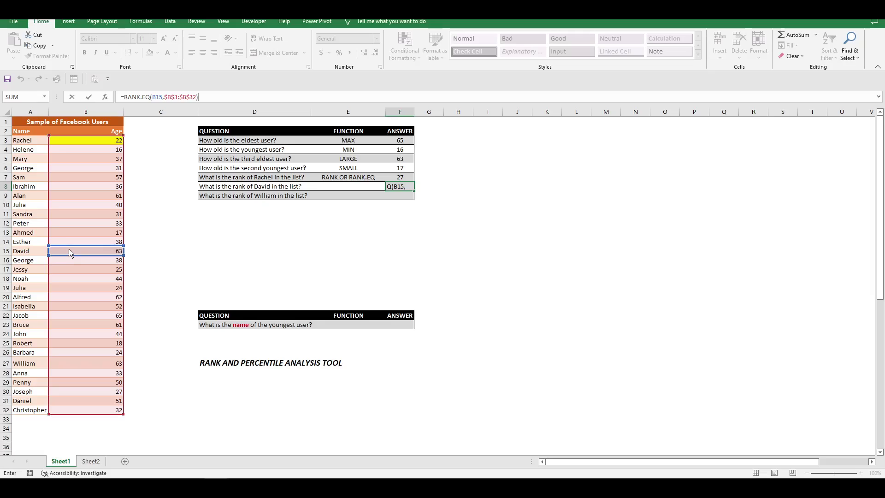
{"action": "key", "text": "Return"}
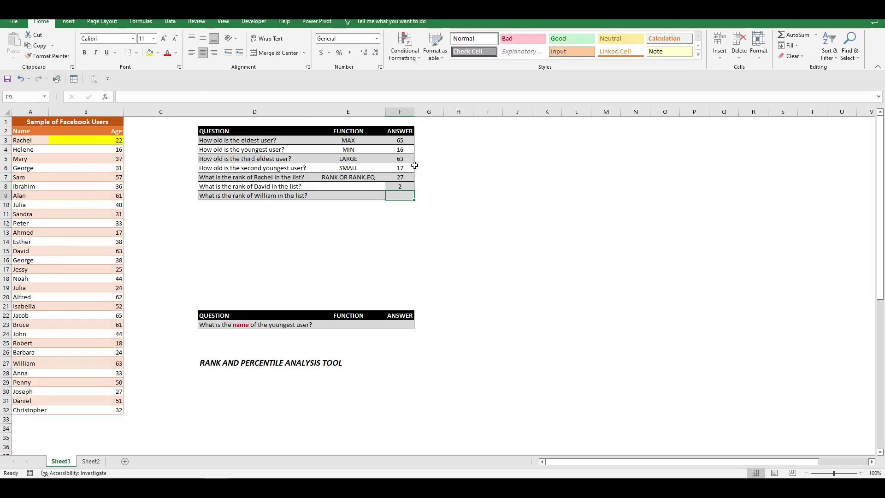
- Copy the RANK.EQ formula from F7 to F9 and change its number argument to B27
{"action": "left_click", "coordinate": [406, 178]}
{"action": "key", "text": "ctrl+c"}
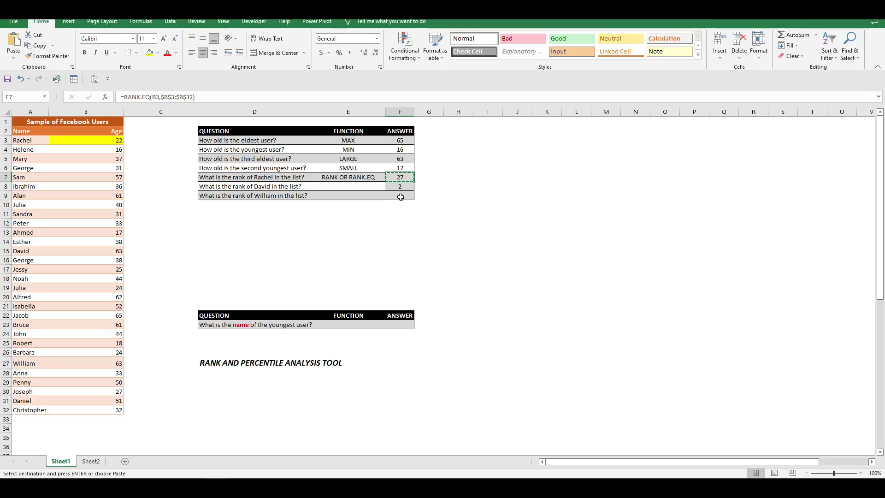
{"action": "left_click", "coordinate": [400, 196]}
{"action": "key", "text": "ctrl+v"}
{"action": "key", "text": "F2"}
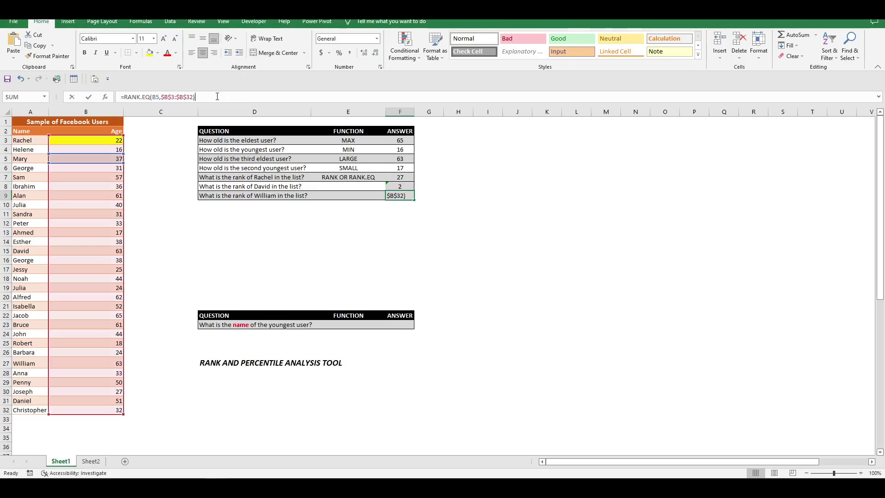
{"action": "mouse_move", "coordinate": [92, 164]}
{"action": "left_mouse_down"}
{"action": "mouse_move", "coordinate": [86, 374]}
{"action": "mouse_move", "coordinate": [87, 364]}
{"action": "left_mouse_up"}
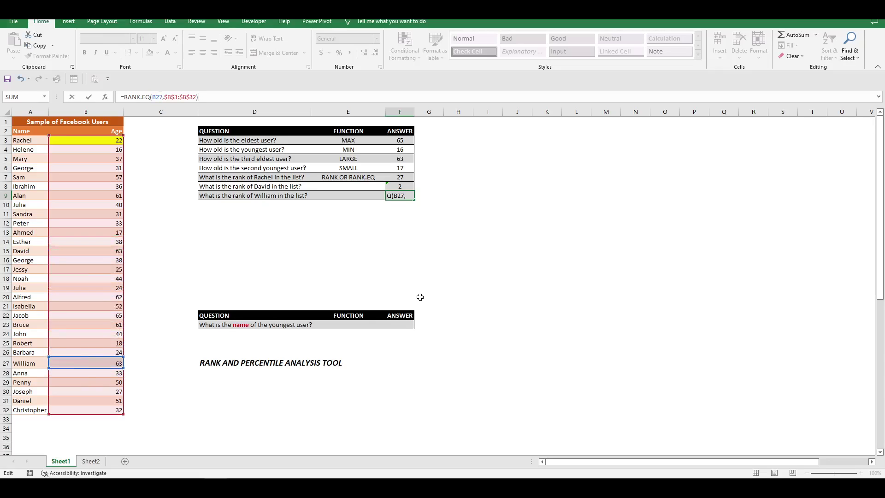
{"action": "key", "text": "Return"}
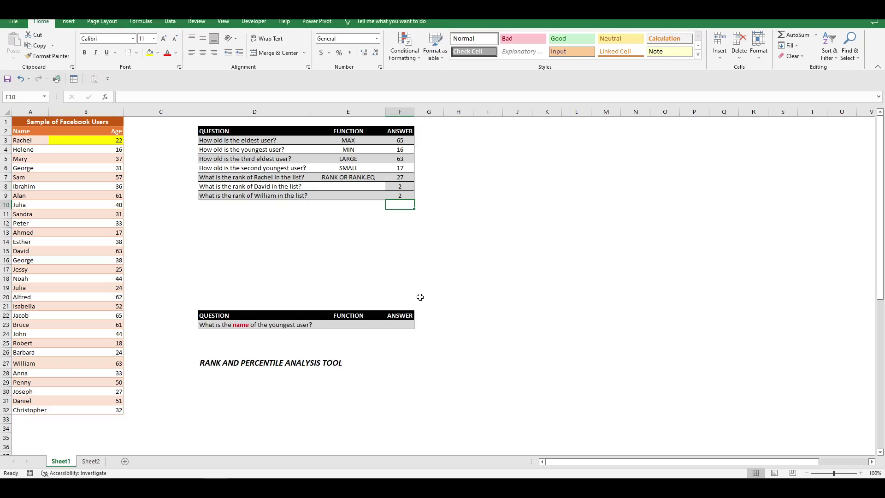
- Choose RANK.AVG as the function for the second rank question in E8
{"action": "left_click", "coordinate": [338, 186]}
{"action": "left_click", "coordinate": [390, 186]}
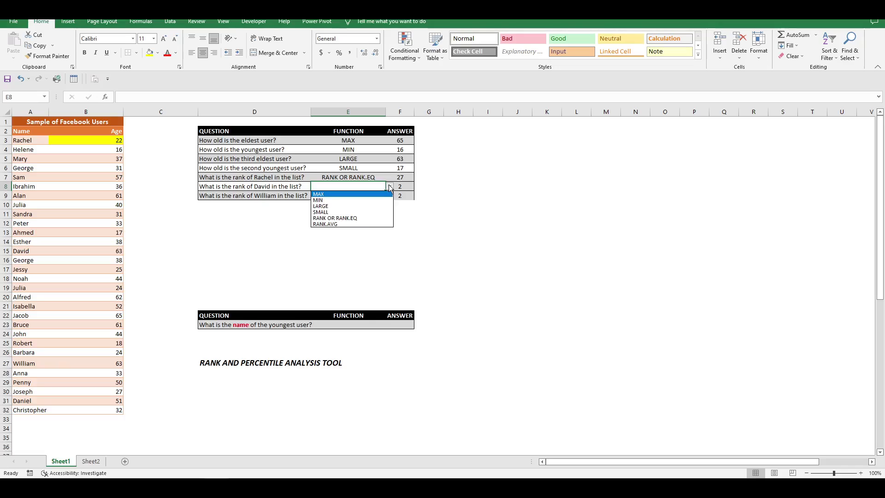
{"action": "left_click", "coordinate": [359, 224]}
- Replace the F8 formula with RANK.AVG, using B15 as the number and B3:B32 as the reference range
{"action": "left_click", "coordinate": [403, 188]}
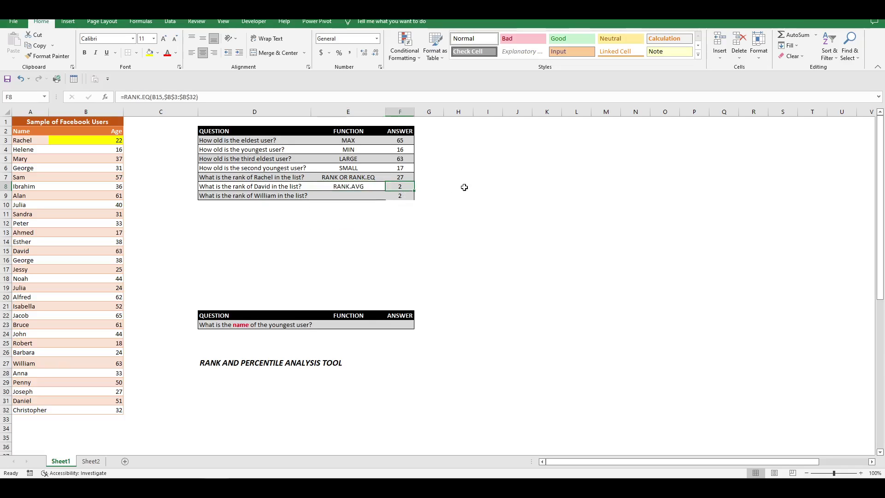
{"action": "type", "text": "a"}
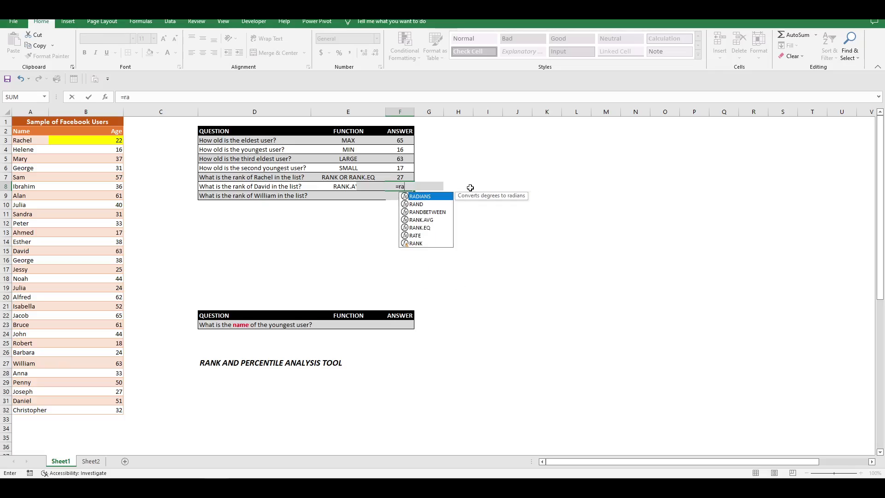
{"action": "type", "text": "nk.avg("}
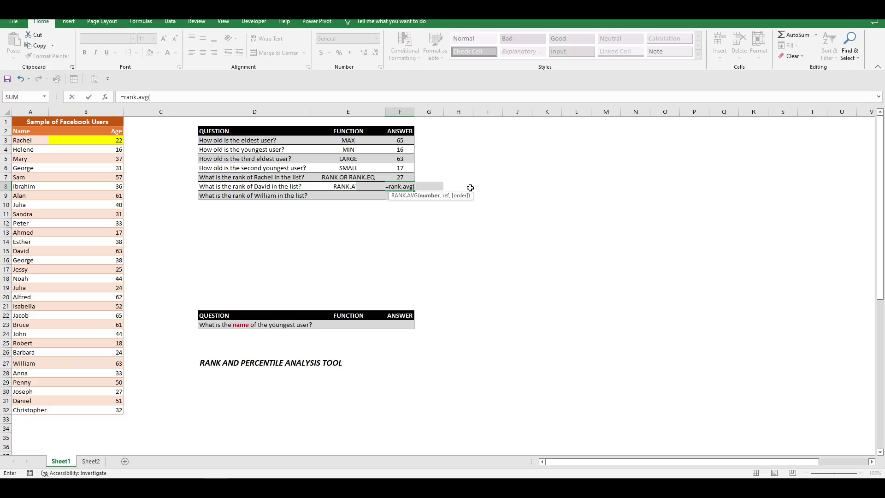
{"action": "left_click", "coordinate": [193, 97]}
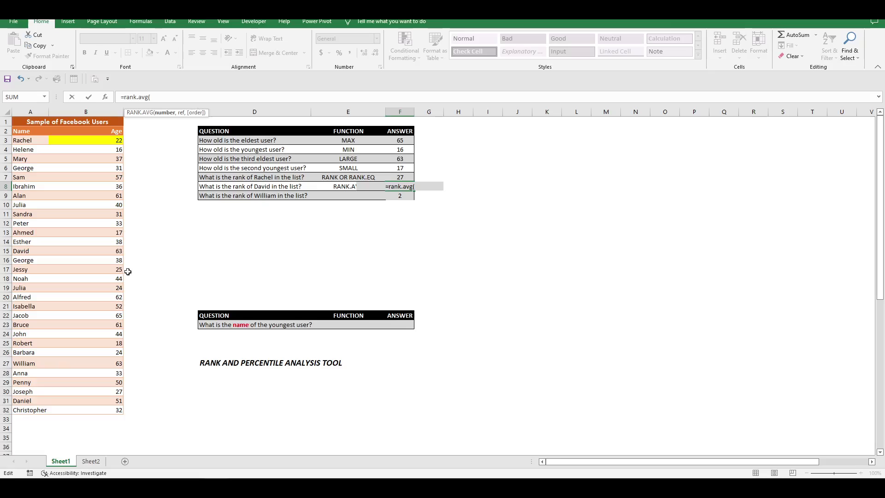
{"action": "left_click", "coordinate": [114, 251]}
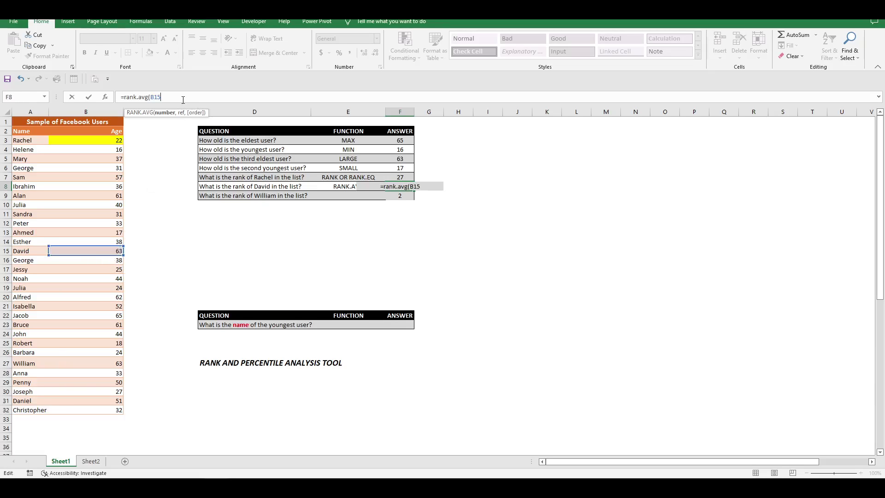
{"action": "type", "text": ","}
{"action": "left_click", "coordinate": [111, 140]}
{"action": "key", "text": "ctrl+shift+Down"}
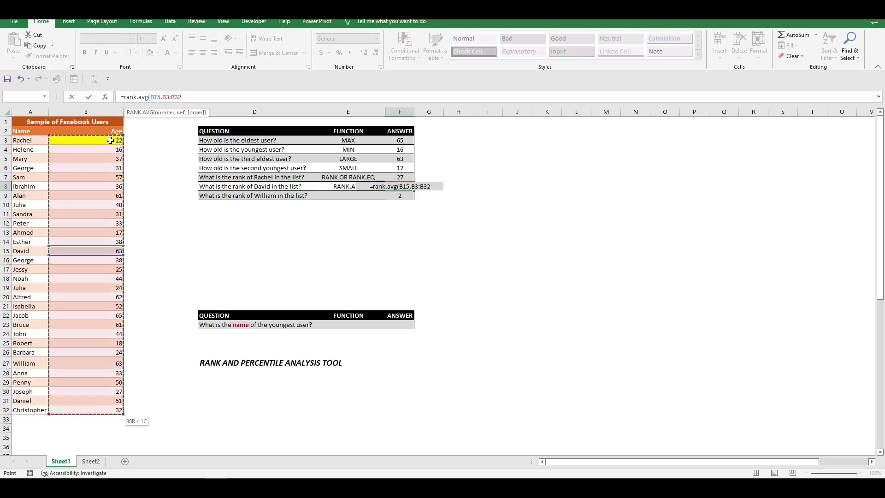
- Make the RANK.AVG reference range in F8 absolute as $B$3:$B$32 and complete the formula
{"action": "left_click", "coordinate": [167, 97]}
{"action": "key", "text": "F4"}
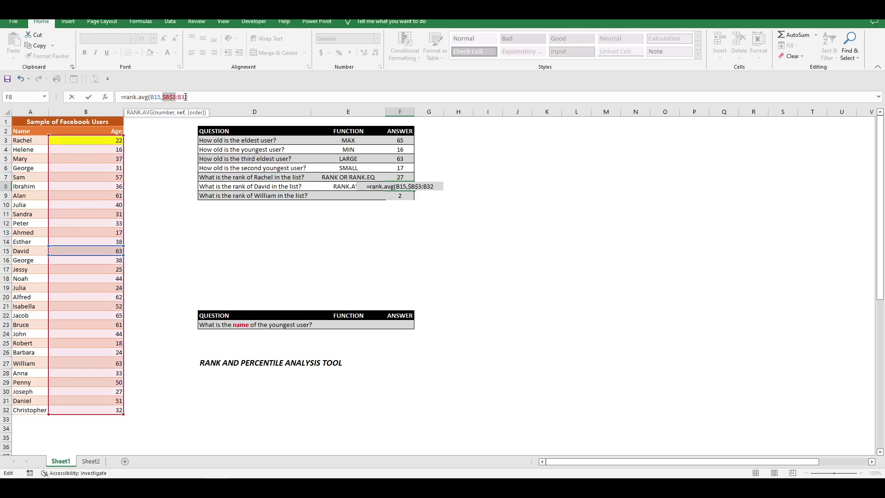
{"action": "left_click", "coordinate": [186, 97]}
{"action": "key", "text": "F4"}
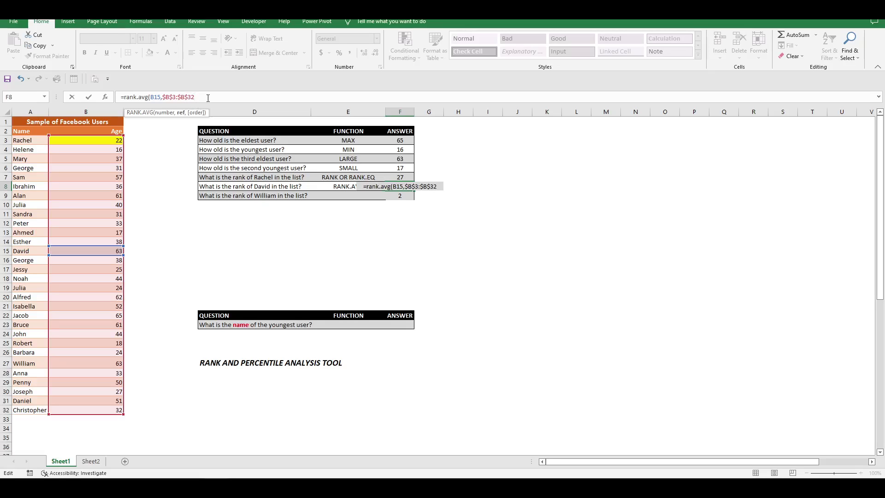
{"action": "type", "text": ")"}
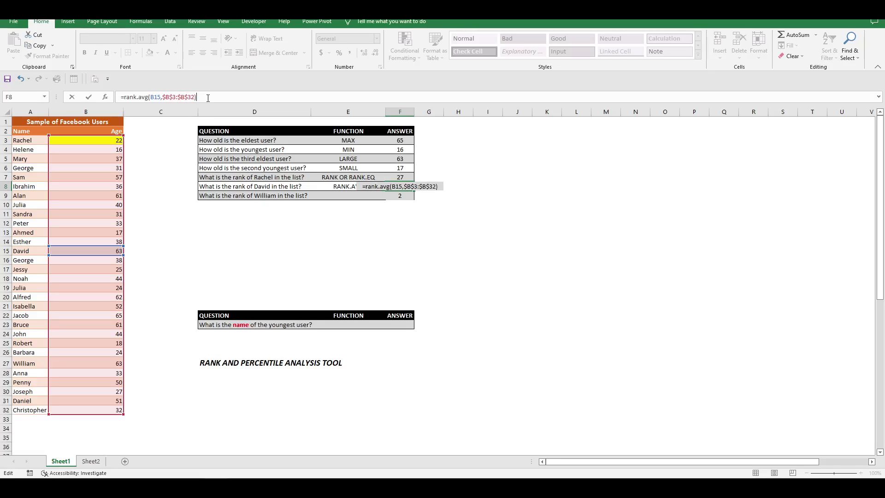
{"action": "key", "text": "ctrl+Return"}
- Copy the RANK.AVG formula from F8 to F9 and change its number argument to B27
{"action": "key", "text": "ctrl+c"}
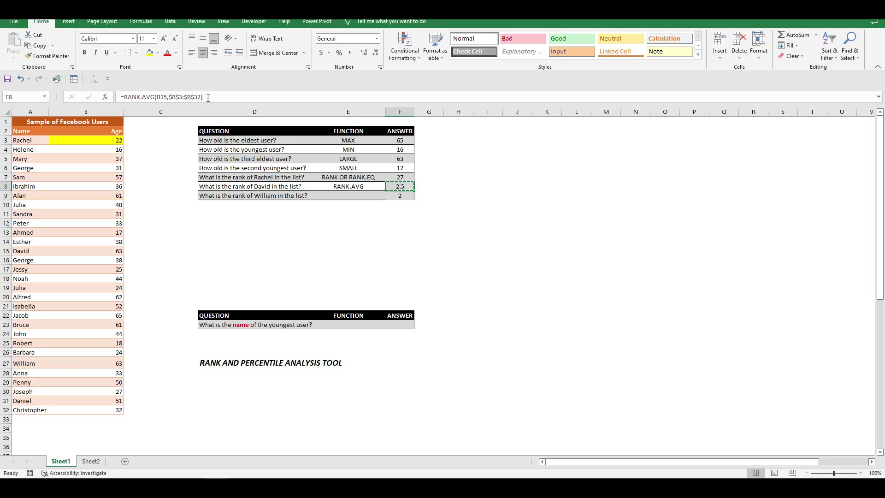
{"action": "key", "text": "Down"}
{"action": "key", "text": "ctrl+v"}
{"action": "left_click", "coordinate": [208, 97]}
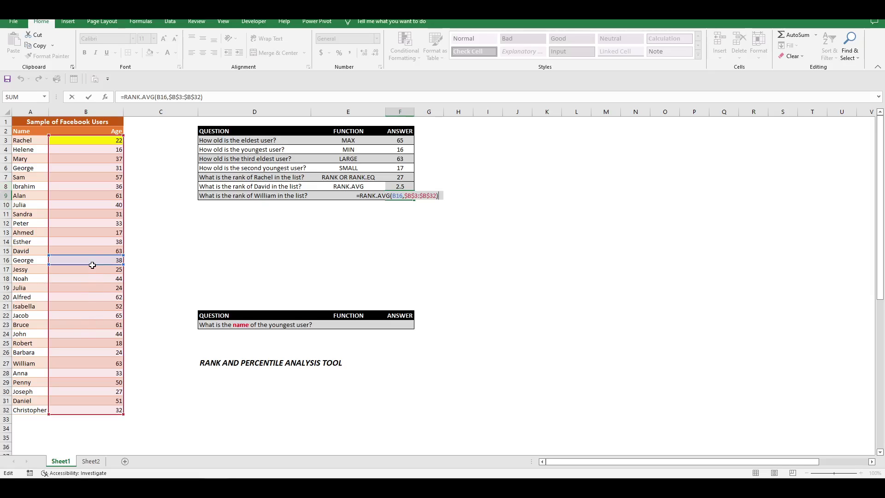
{"action": "left_click_drag", "start_coordinate": [92, 264], "coordinate": [90, 368]}
{"action": "key", "text": "Return"}
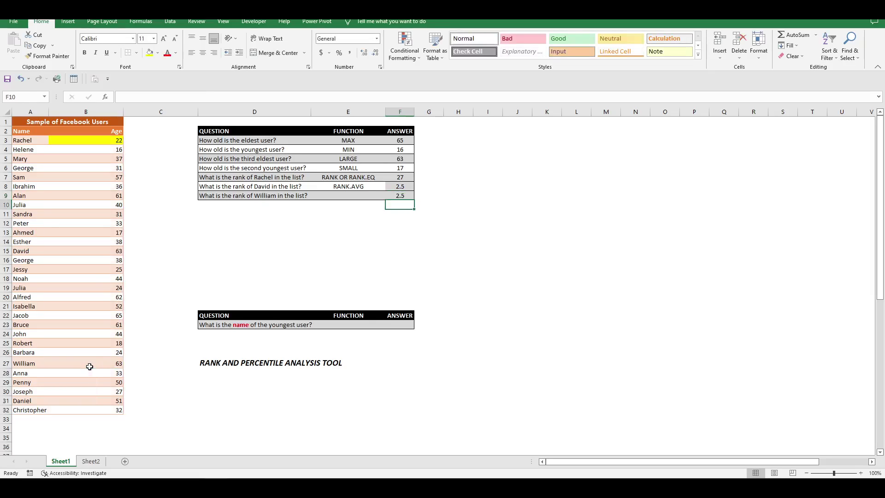
- Choose RANK.AVG as the function for the last rank question in E9
{"action": "left_click", "coordinate": [352, 198]}
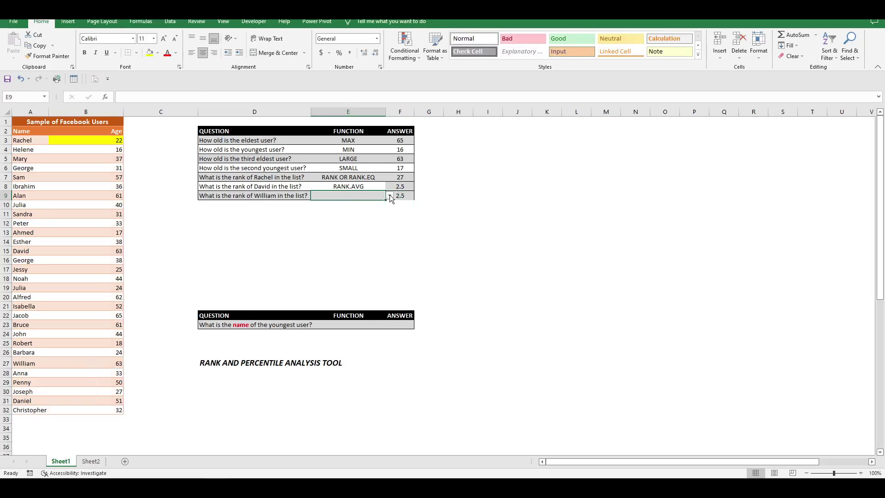
{"action": "left_click", "coordinate": [390, 198]}
{"action": "left_click", "coordinate": [323, 234]}
{"action": "left_click", "coordinate": [488, 232]}
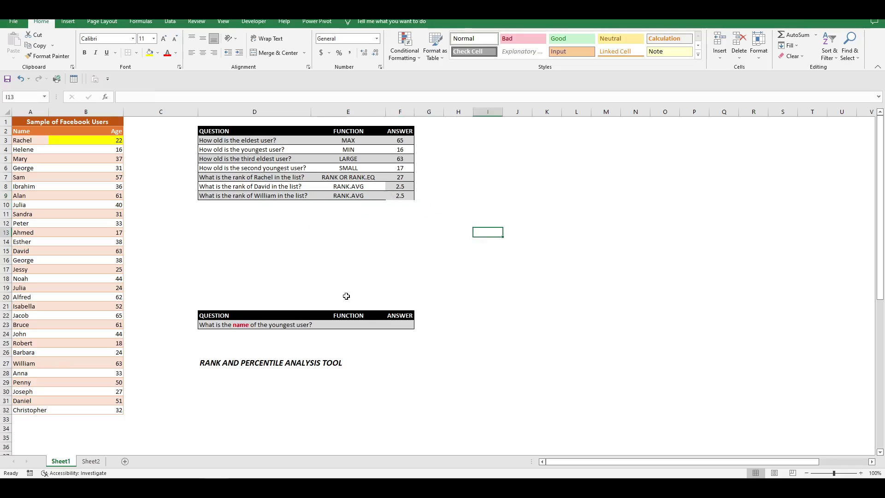
- Start the Rank and Percentile tool from the Data Analysis tools
{"action": "scroll", "coordinate": [289, 334], "scroll_direction": "down", "scroll_amount": 1}
{"action": "left_click", "coordinate": [207, 356]}
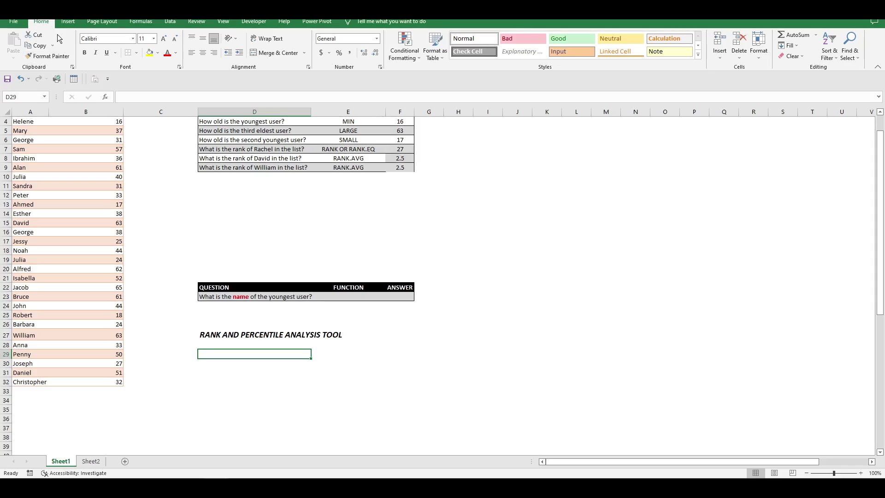
{"action": "left_click", "coordinate": [171, 22]}
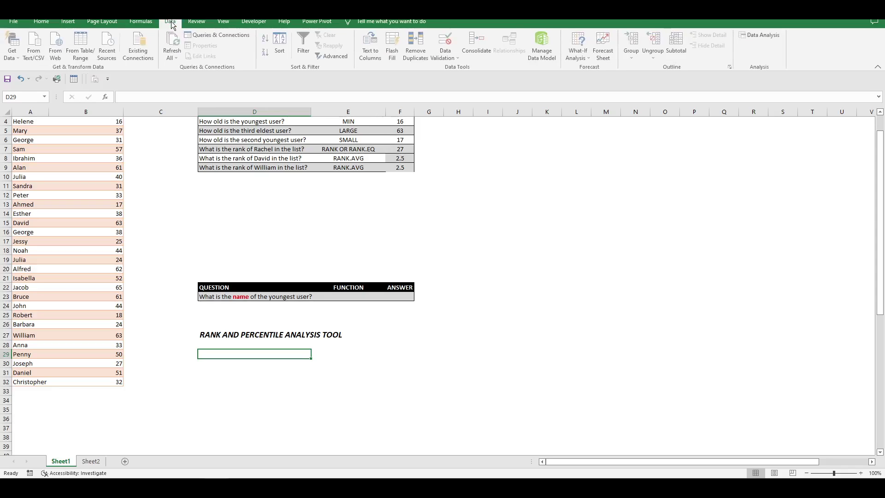
{"action": "left_click", "coordinate": [762, 35]}
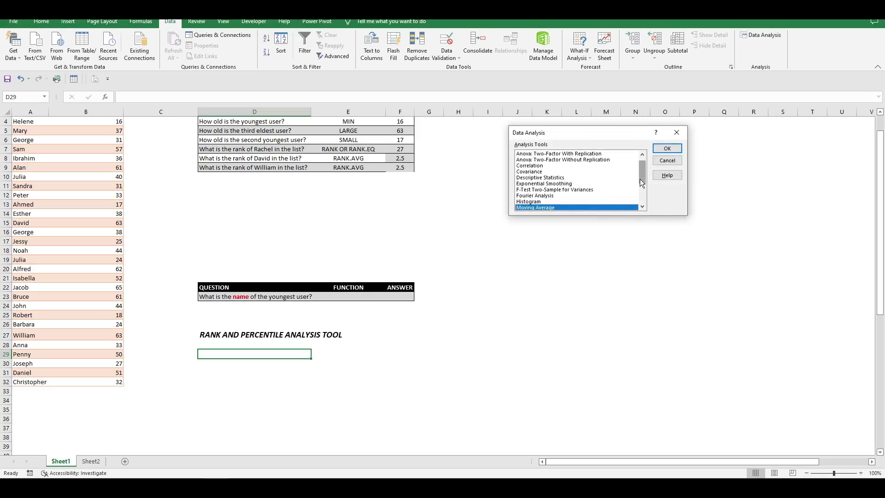
{"action": "left_click_drag", "start_coordinate": [643, 183], "coordinate": [643, 194]}
{"action": "left_click", "coordinate": [556, 189]}
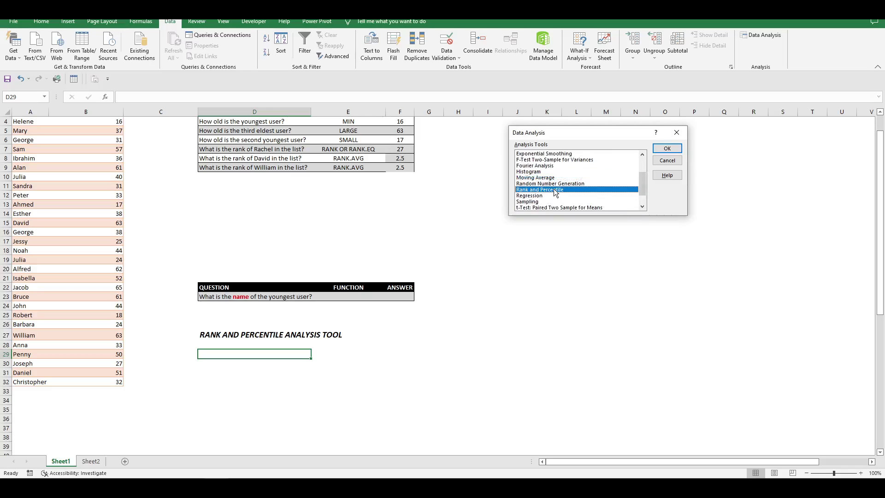
{"action": "left_click", "coordinate": [673, 151]}
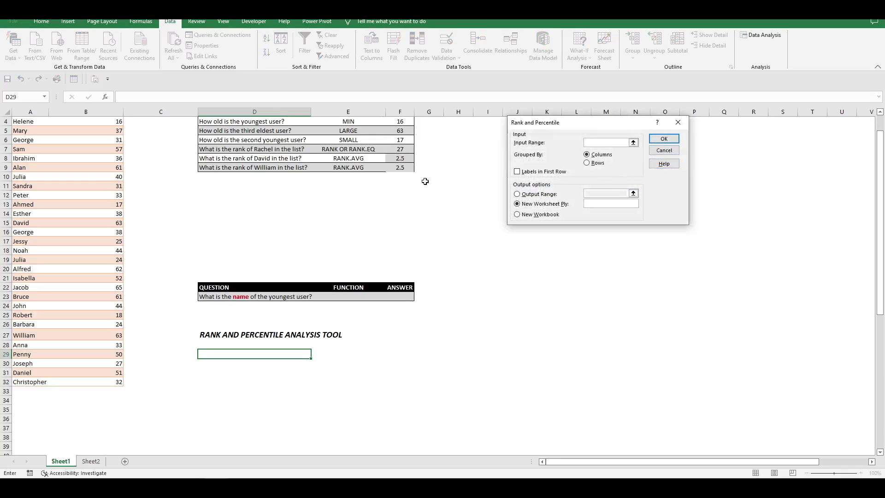
- Set the analysis input range to $B$2:$B$32 and mark the first row as labels
{"action": "scroll", "coordinate": [184, 272], "scroll_direction": "up", "scroll_amount": 1}
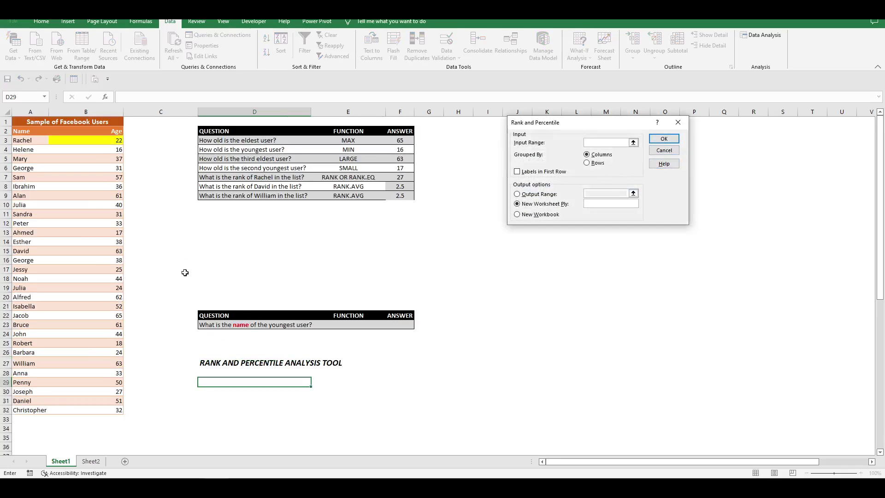
{"action": "left_click", "coordinate": [114, 132]}
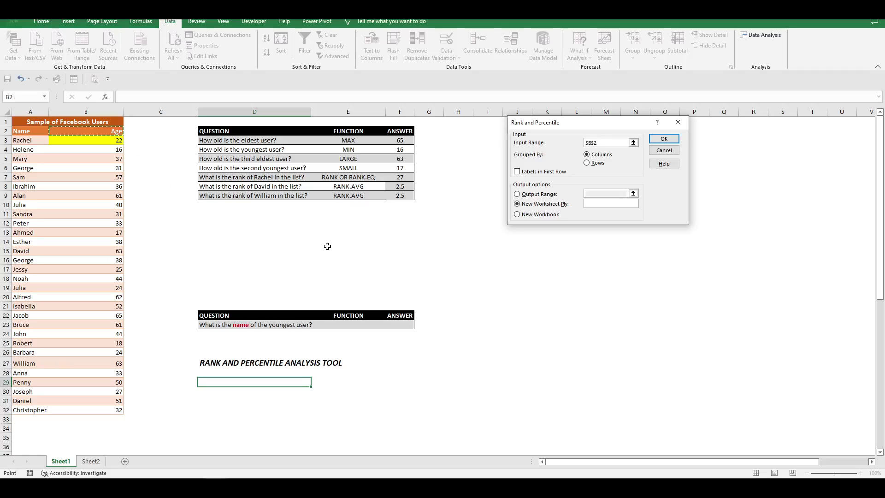
{"action": "key", "text": "ctrl+shift+Down"}
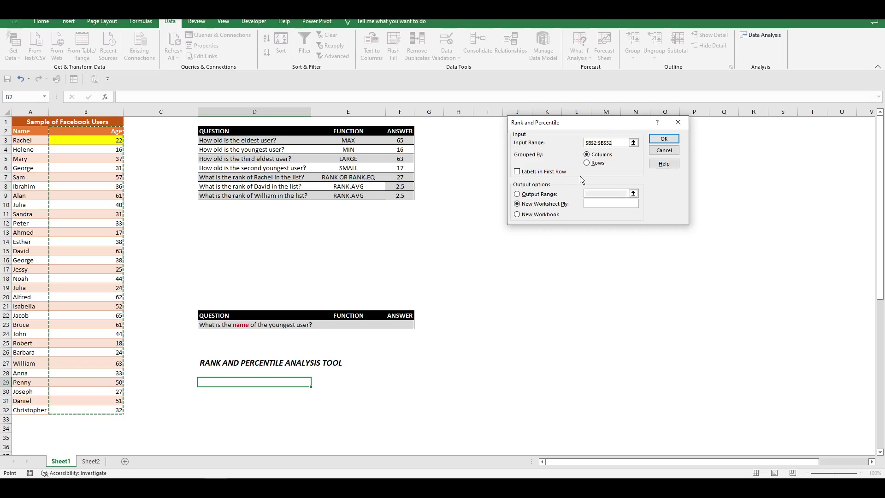
{"action": "left_click", "coordinate": [518, 172]}
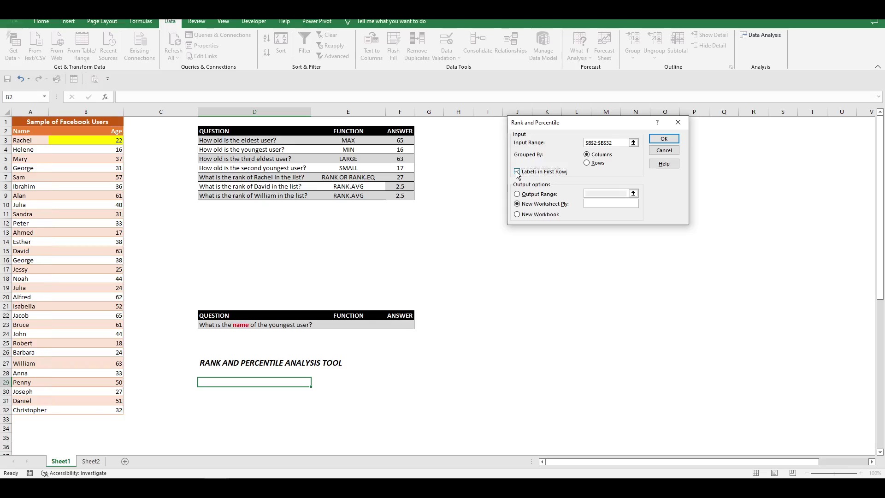
- Send the output to cell $D$29 on the current sheet and run the analysis
{"action": "left_click", "coordinate": [517, 194]}
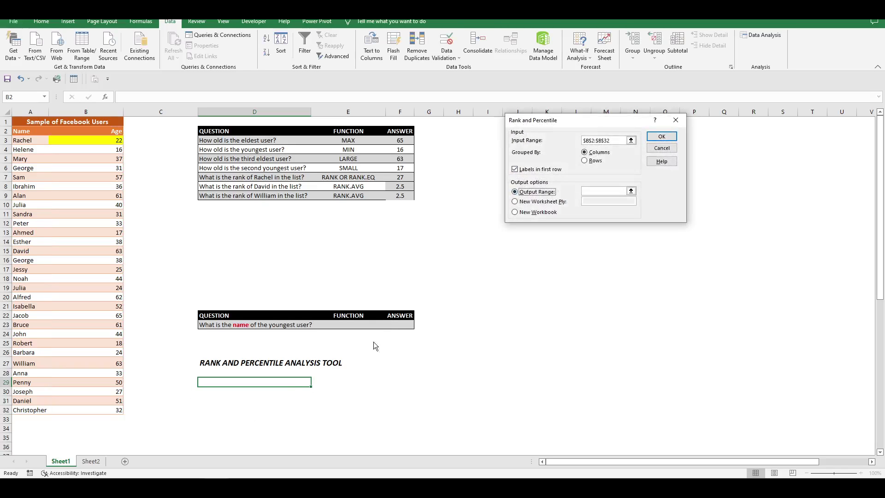
{"action": "left_click", "coordinate": [625, 190]}
{"action": "left_click", "coordinate": [282, 384]}
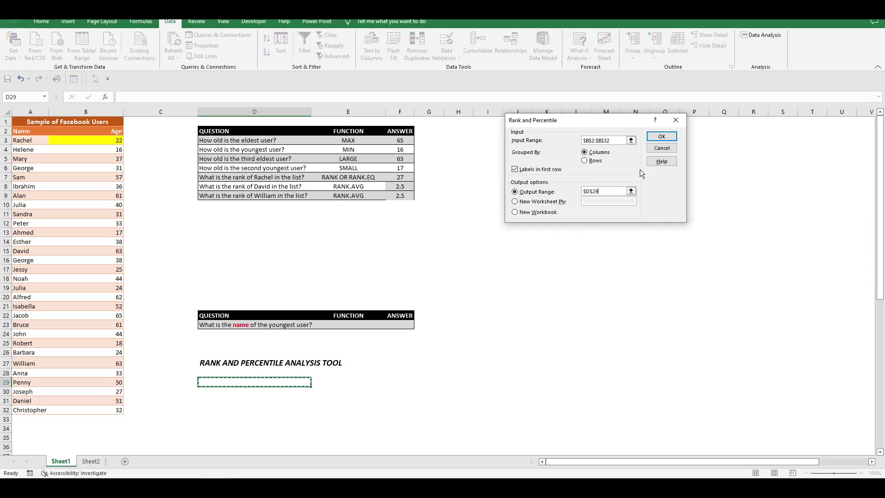
{"action": "left_click", "coordinate": [661, 137]}
- Review the Age values in E30:E59 and the Rank values in F30:F59 of the analysis output
{"action": "left_click", "coordinate": [382, 409]}
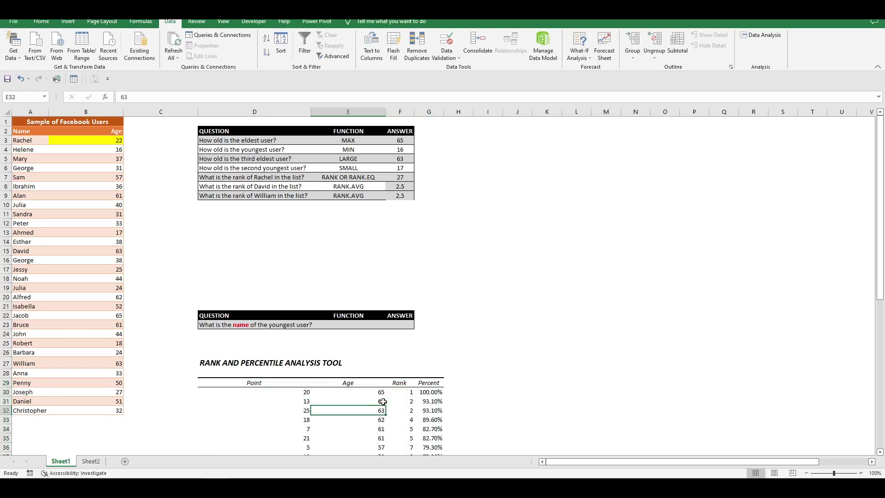
{"action": "left_click", "coordinate": [381, 394]}
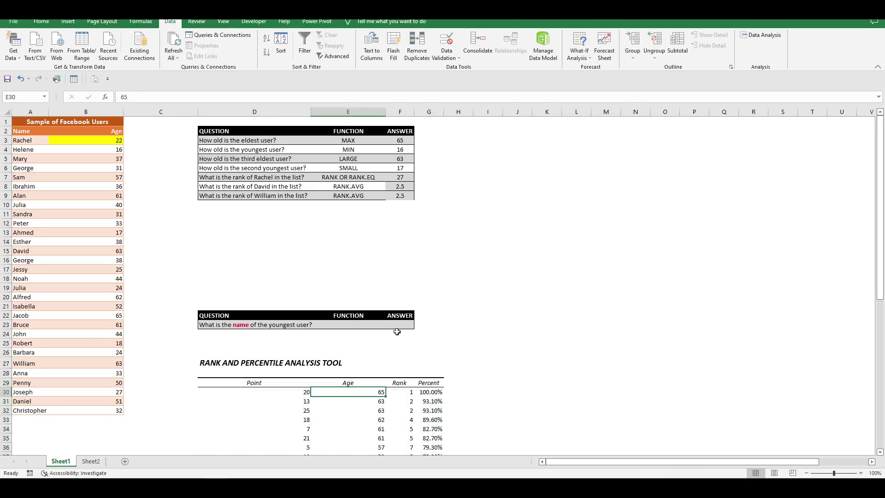
{"action": "scroll", "coordinate": [400, 336], "scroll_direction": "down", "scroll_amount": 1}
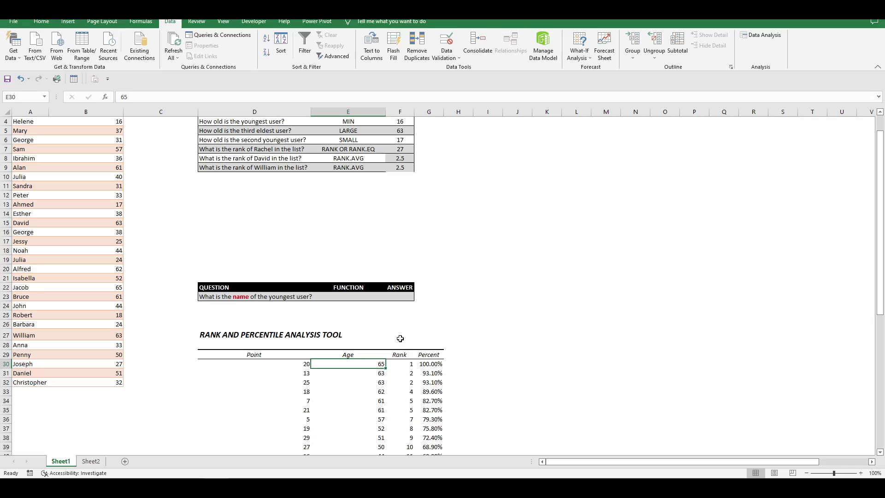
{"action": "key", "text": "ctrl+shift+Down"}
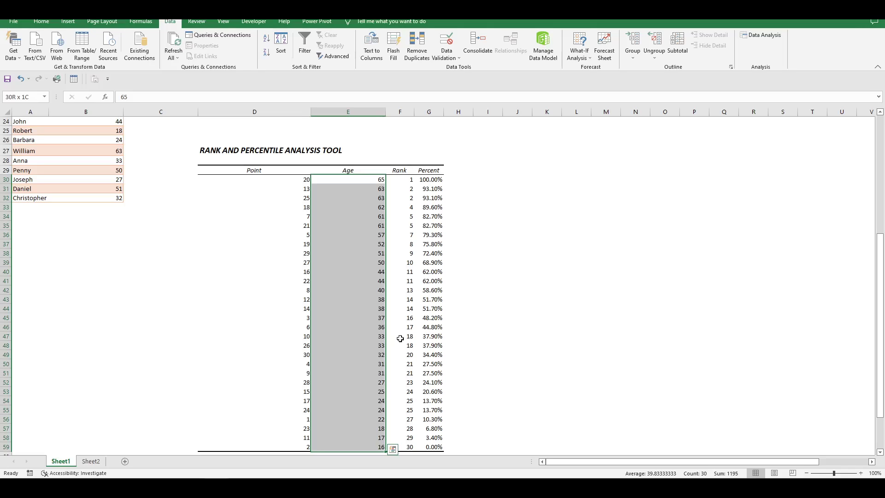
{"action": "key", "text": "Right"}
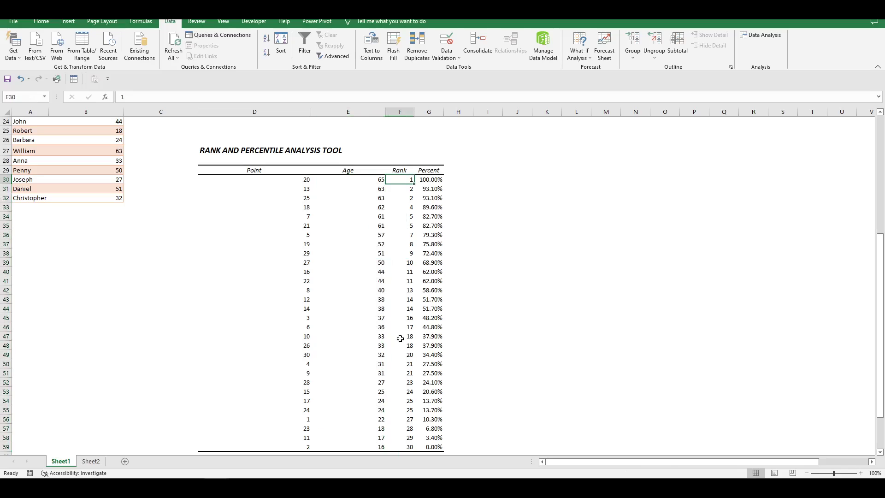
{"action": "key", "text": "ctrl+shift+Down"}
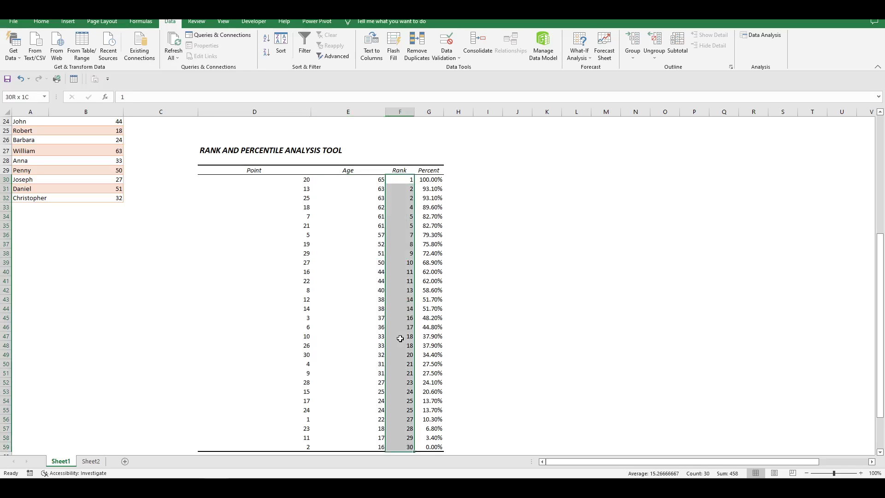
{"action": "key", "text": "ctrl+shift+Up"}
- Highlight the two tied ages in E31:E32 of the output table with a light blue fill
{"action": "key", "text": "Down"}
{"action": "key", "text": "Left"}
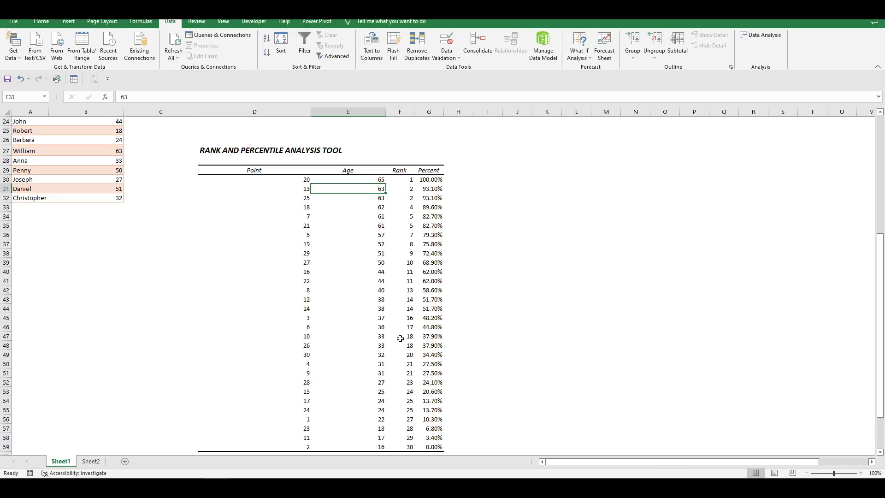
{"action": "key", "text": "shift+Down"}
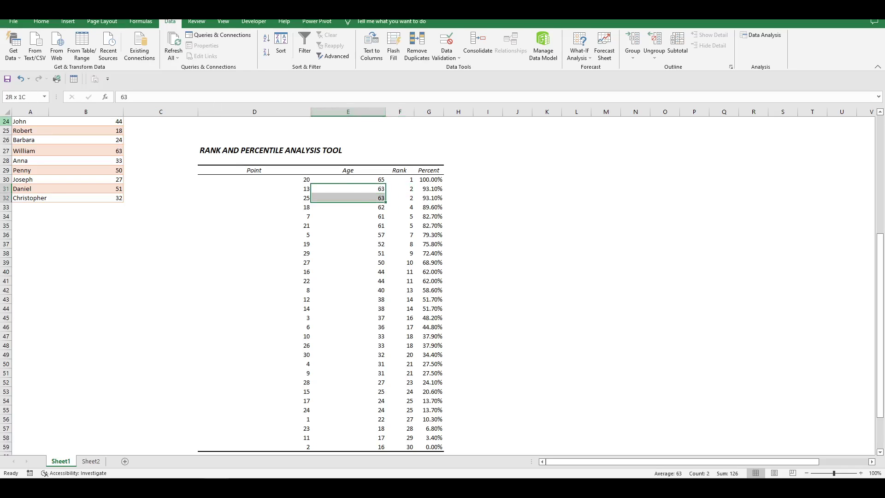
{"action": "left_click", "coordinate": [47, 22]}
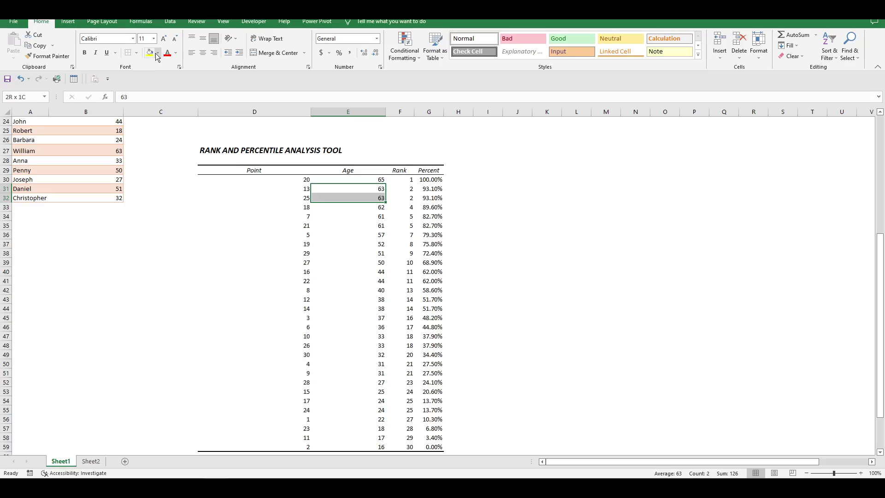
{"action": "left_click", "coordinate": [159, 53]}
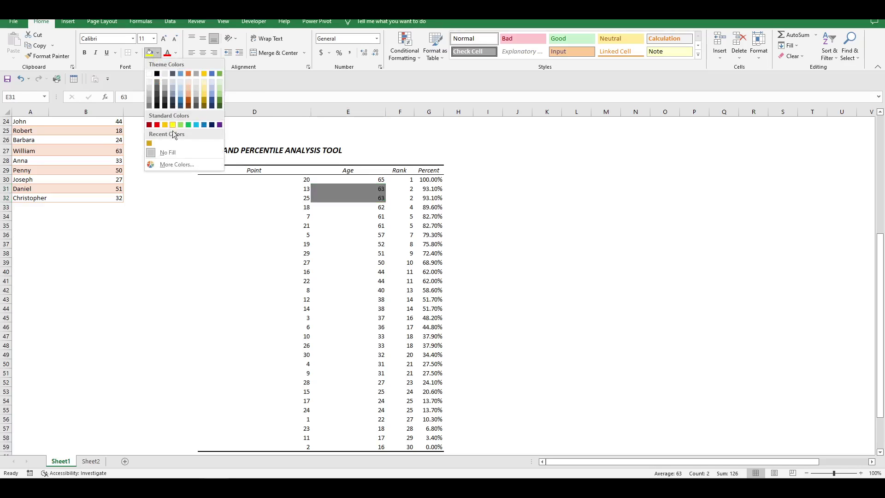
{"action": "left_click", "coordinate": [196, 125]}
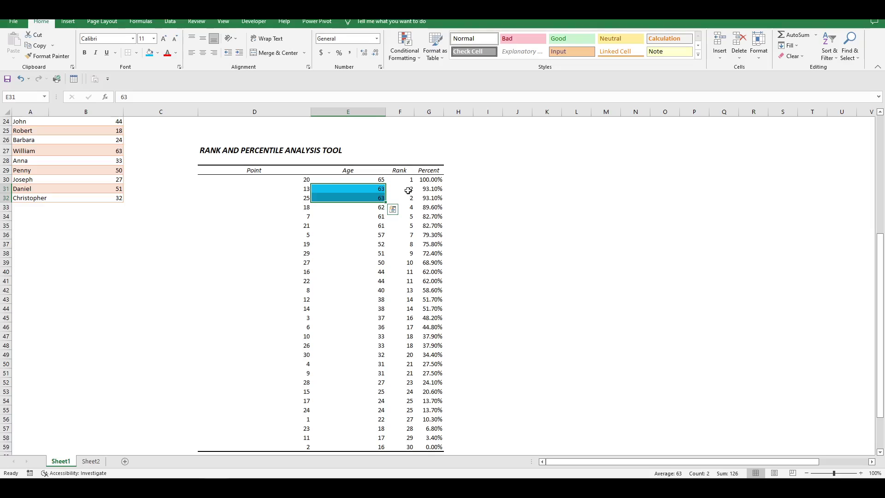
{"action": "left_click", "coordinate": [406, 190]}
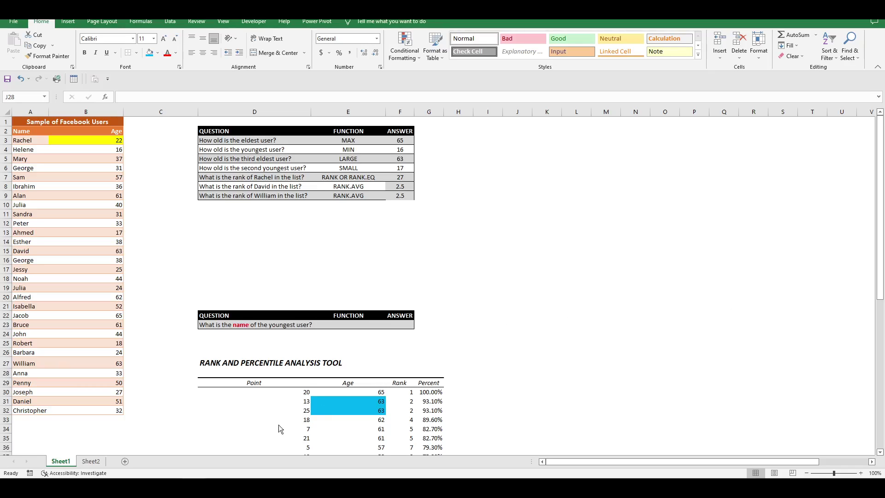
- Fill cell B15, the source age matching point 13 of the output, with the same light blue
{"action": "left_click", "coordinate": [301, 401]}
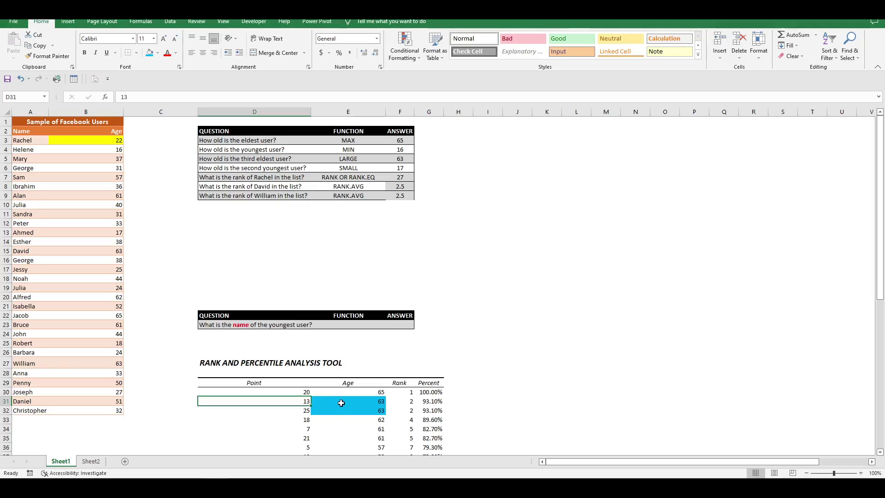
{"action": "left_click", "coordinate": [341, 403]}
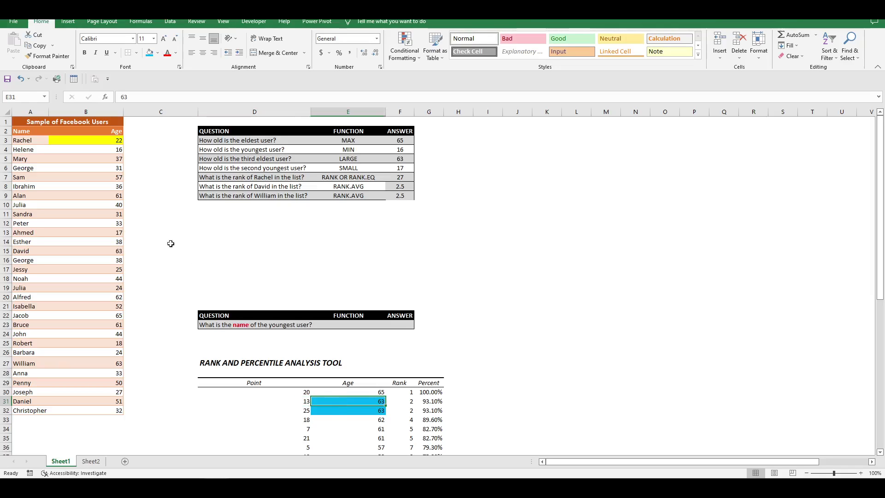
{"action": "left_click", "coordinate": [112, 251]}
{"action": "left_click", "coordinate": [149, 52]}
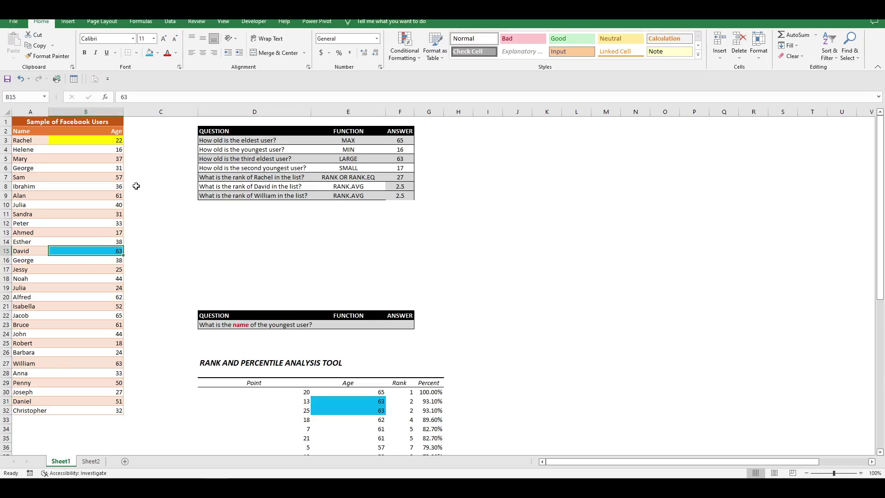
- Compare the points of the two highlighted ages with their positions in the source list, selecting B3:B15 and B3:B27
{"action": "left_click", "coordinate": [363, 400]}
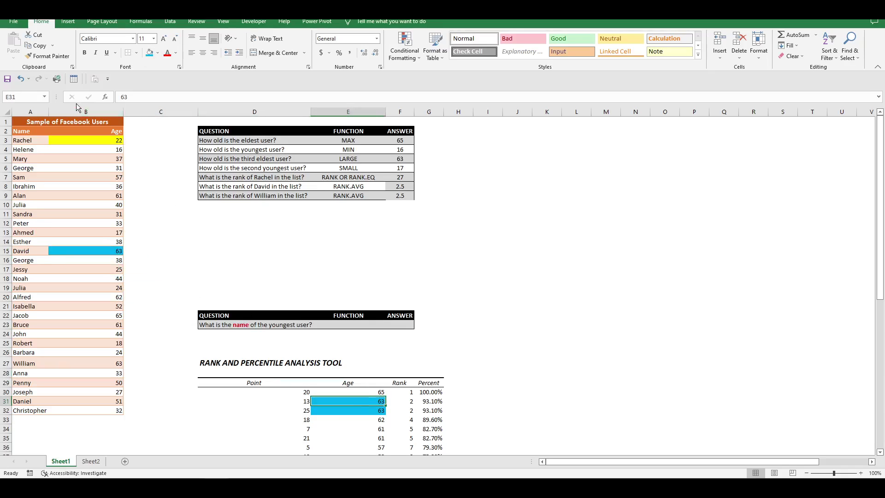
{"action": "left_click_drag", "start_coordinate": [119, 140], "coordinate": [110, 252]}
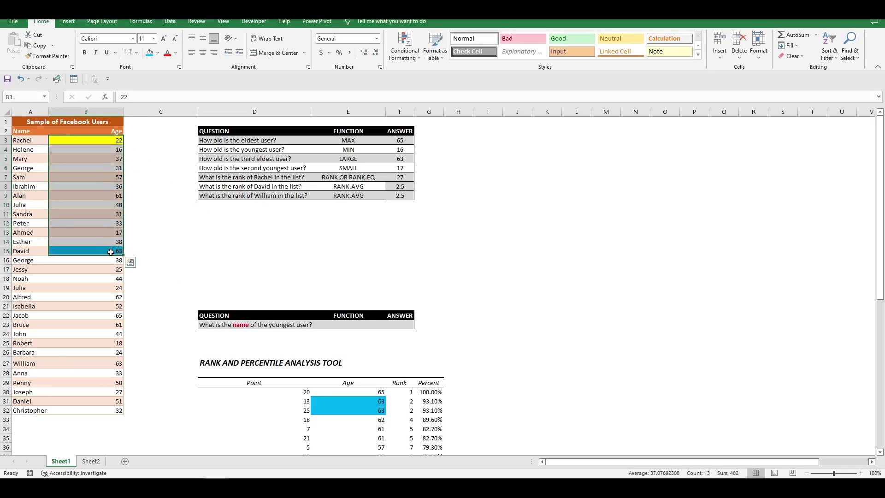
{"action": "left_click", "coordinate": [315, 410]}
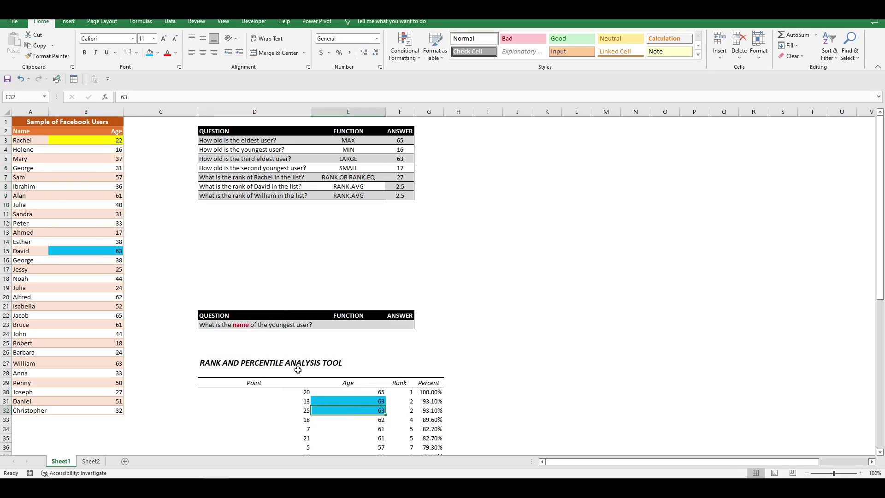
{"action": "left_click_drag", "start_coordinate": [115, 140], "coordinate": [114, 366]}
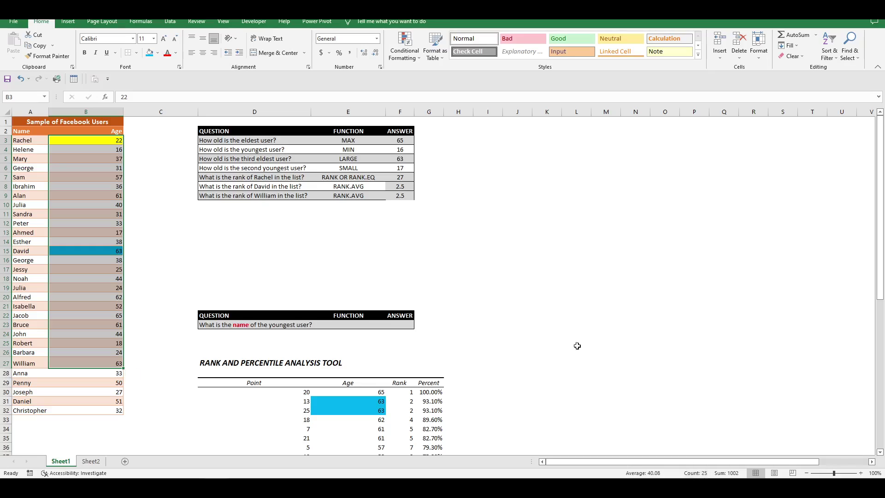
- Choose MIN as the function in E23 for the question about the youngest user's name
{"action": "left_click", "coordinate": [386, 364]}
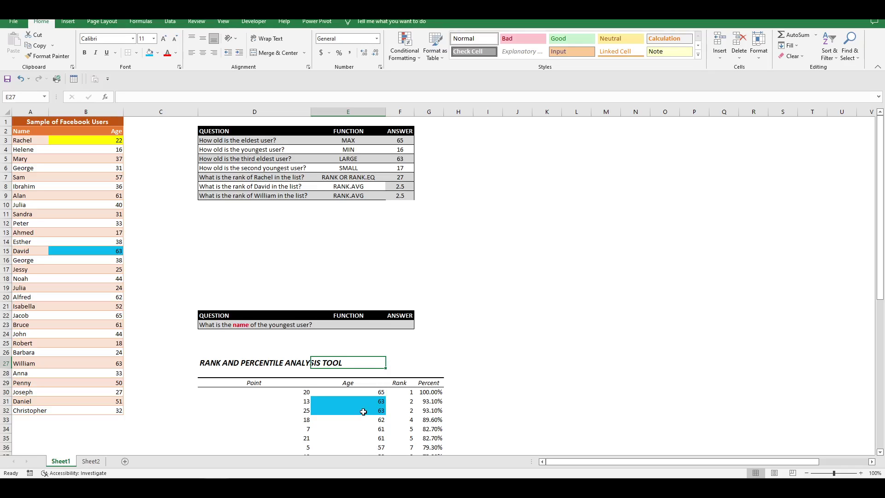
{"action": "left_click", "coordinate": [348, 326]}
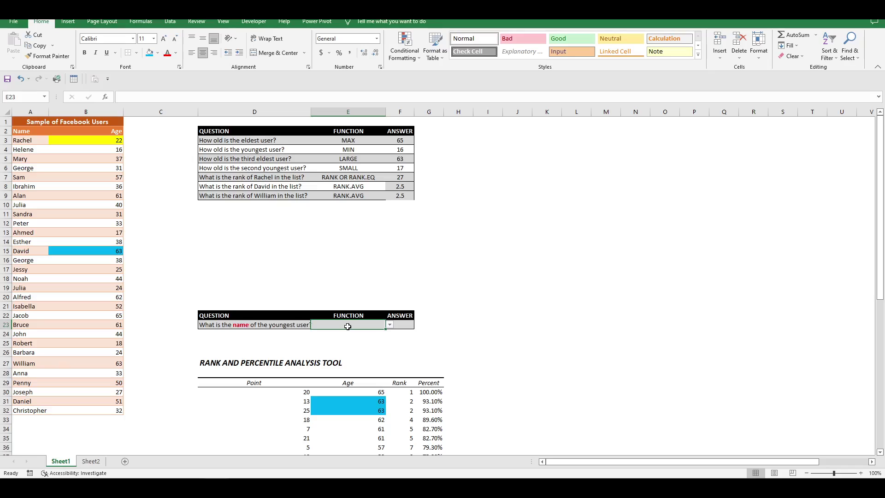
{"action": "left_click", "coordinate": [389, 325]}
{"action": "left_click", "coordinate": [359, 337]}
- Start an INDEX formula in F23 over the names A3:A32, with a nested MATCH as its row number
{"action": "left_click", "coordinate": [405, 325]}
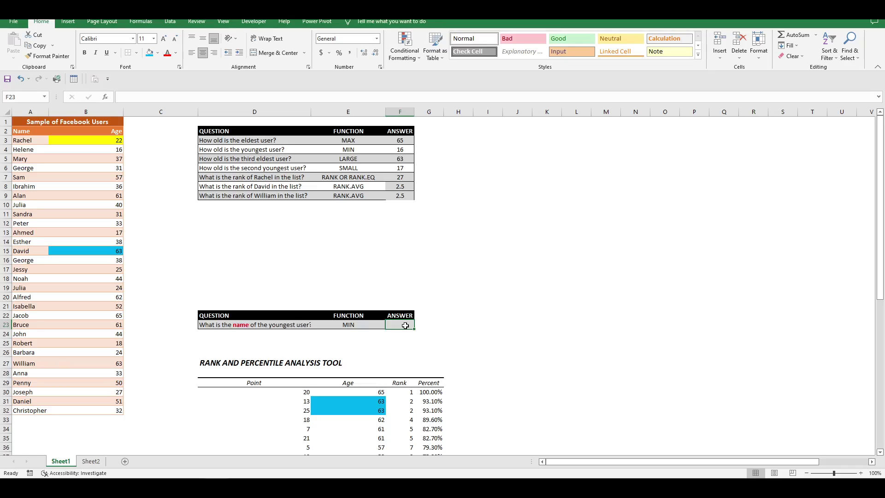
{"action": "type", "text": "=index("}
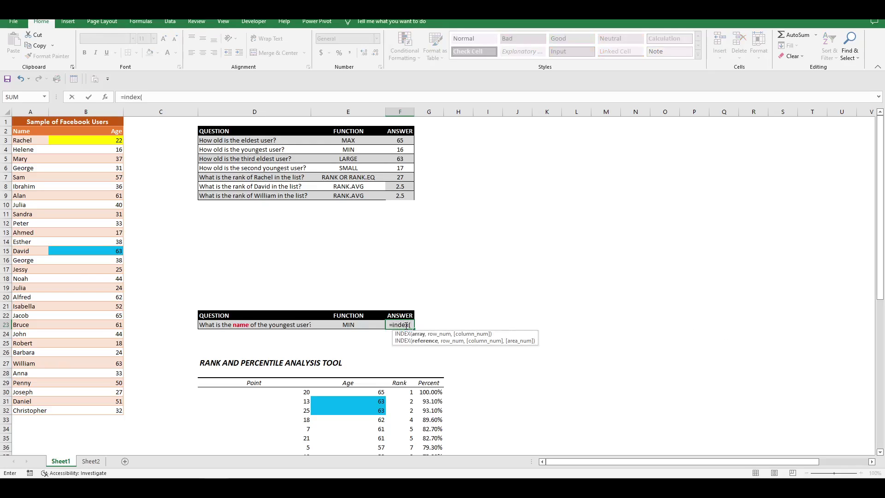
{"action": "left_click", "coordinate": [26, 142]}
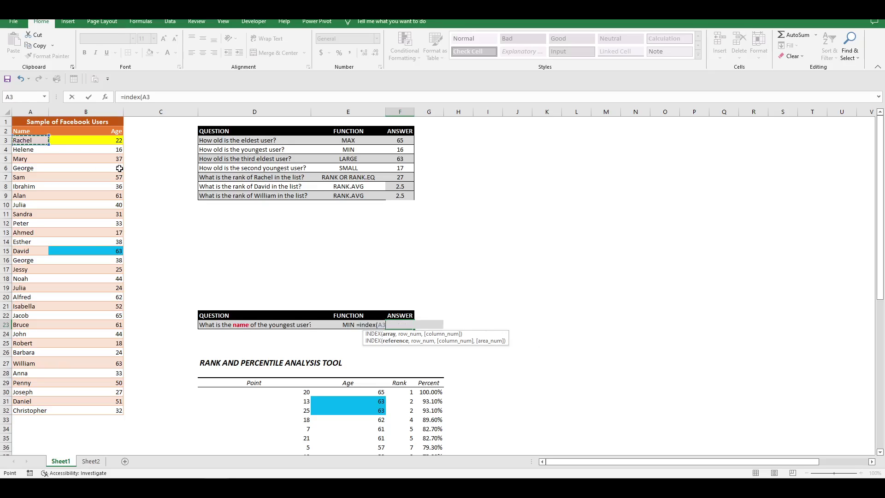
{"action": "key", "text": "ctrl+shift+Down"}
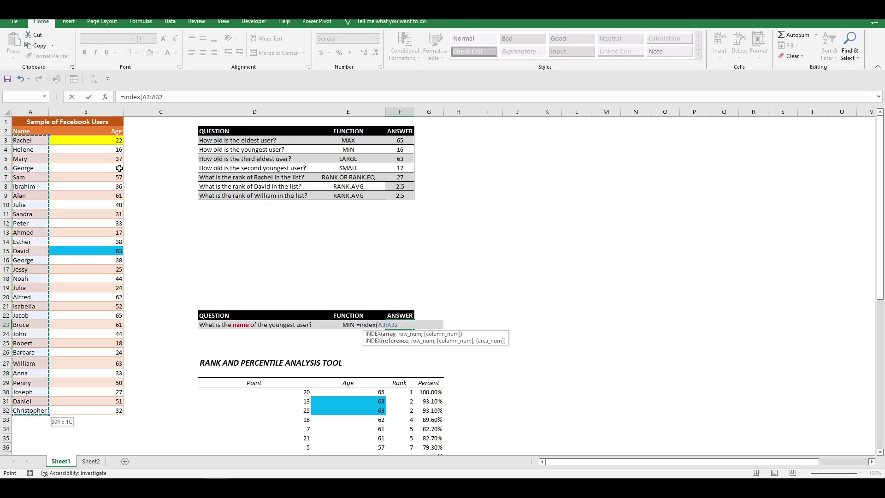
{"action": "type", "text": ",ma"}
{"action": "type", "text": "tc"}
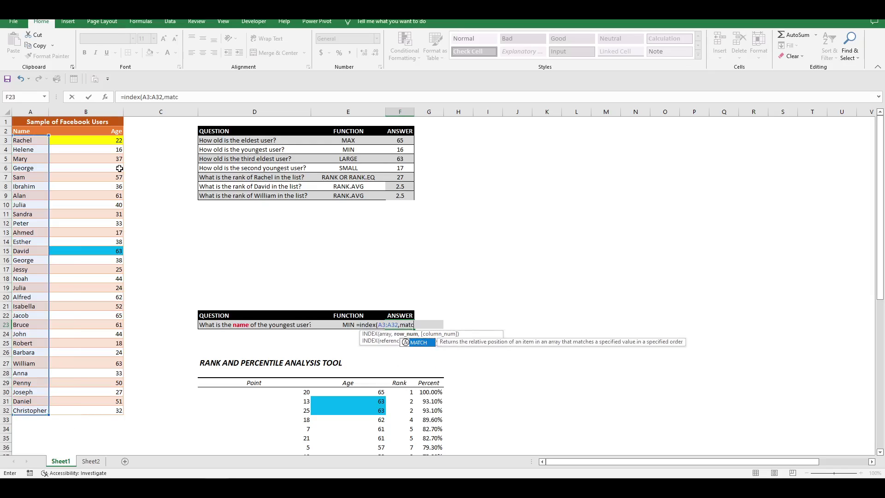
{"action": "type", "text": "h("}
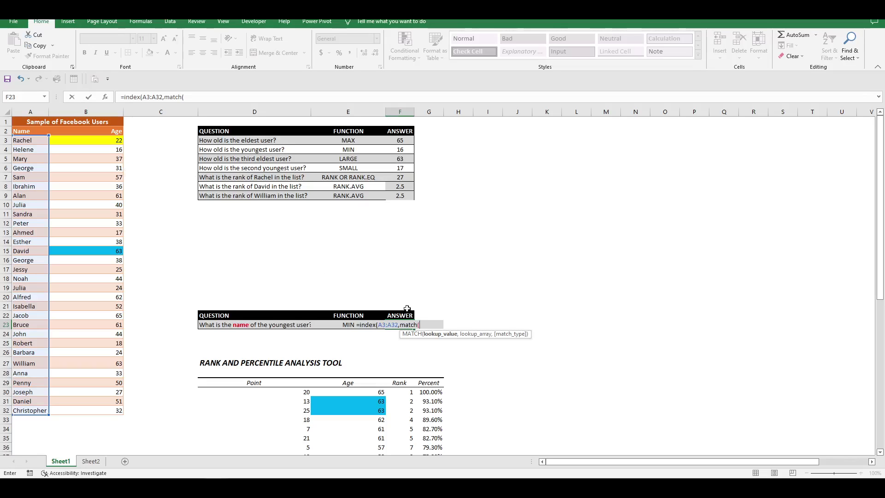
- Use MIN(B3:B32), the lowest age, as the lookup value of the MATCH function
{"action": "type", "text": "min"}
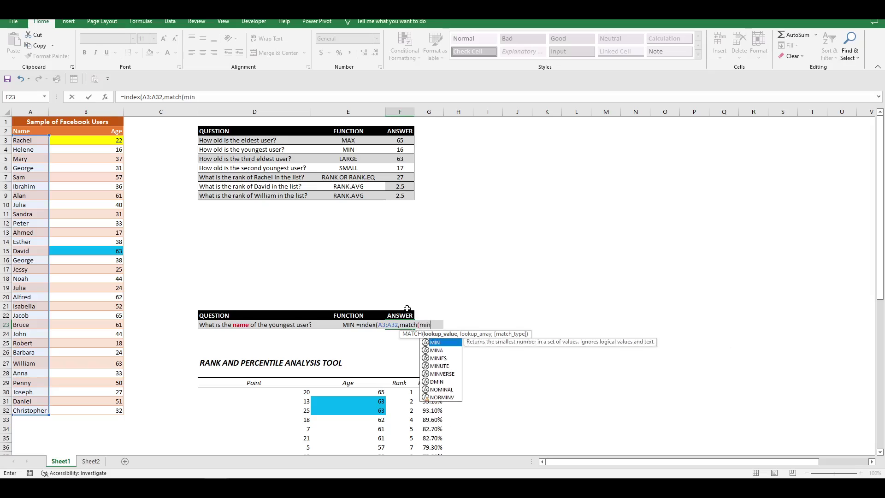
{"action": "type", "text": "("}
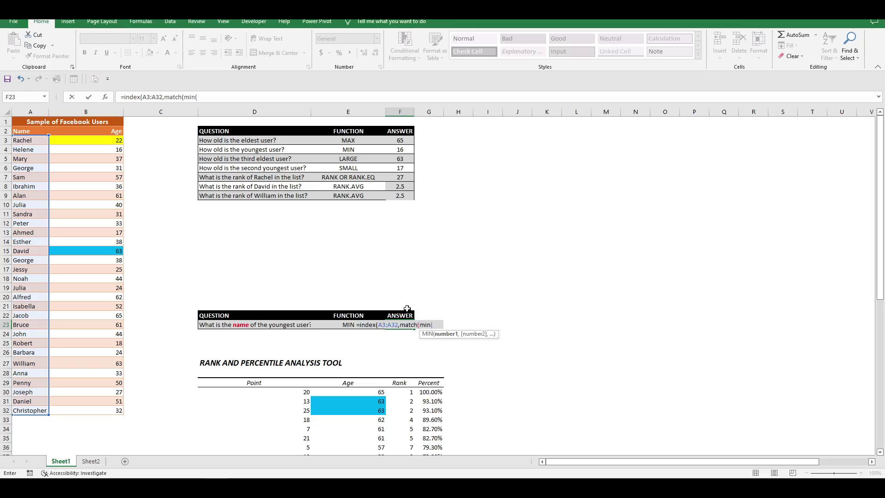
{"action": "left_click", "coordinate": [119, 140]}
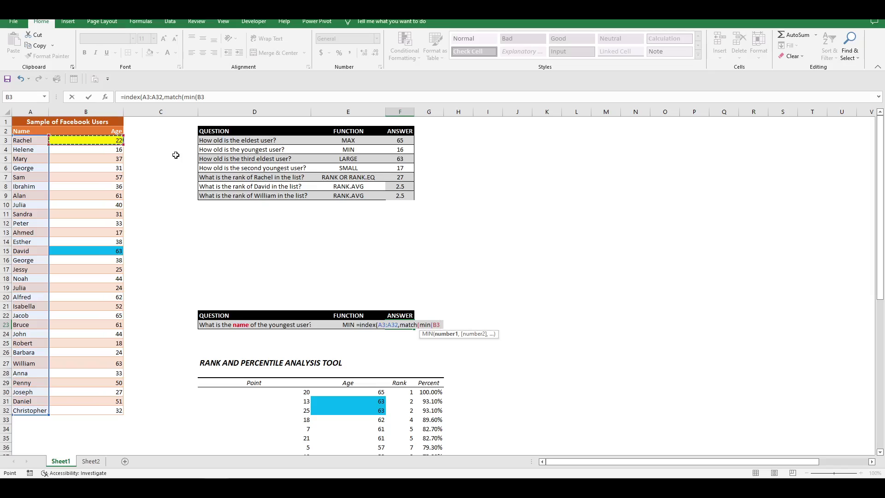
{"action": "key", "text": "ctrl+shift+Down"}
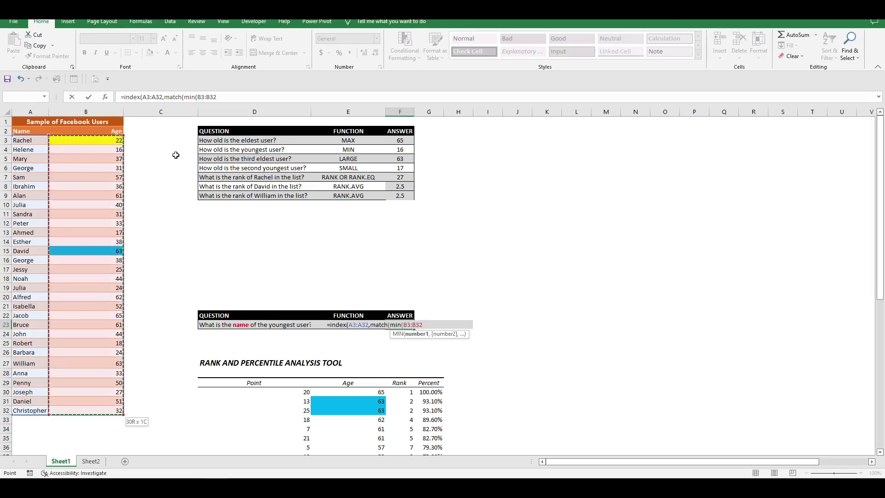
{"action": "type", "text": "),"}
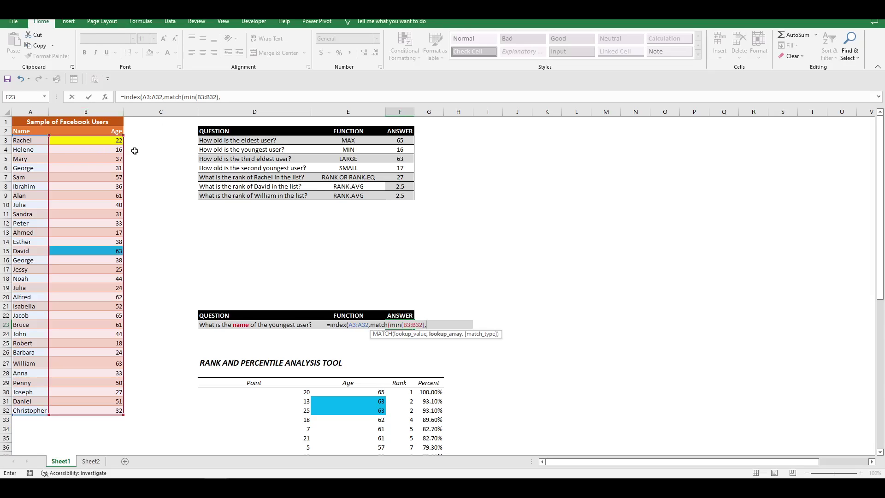
- Set the MATCH lookup array to B3:B32 with exact match type 0, and complete the INDEX formula in F23
{"action": "left_click", "coordinate": [112, 140]}
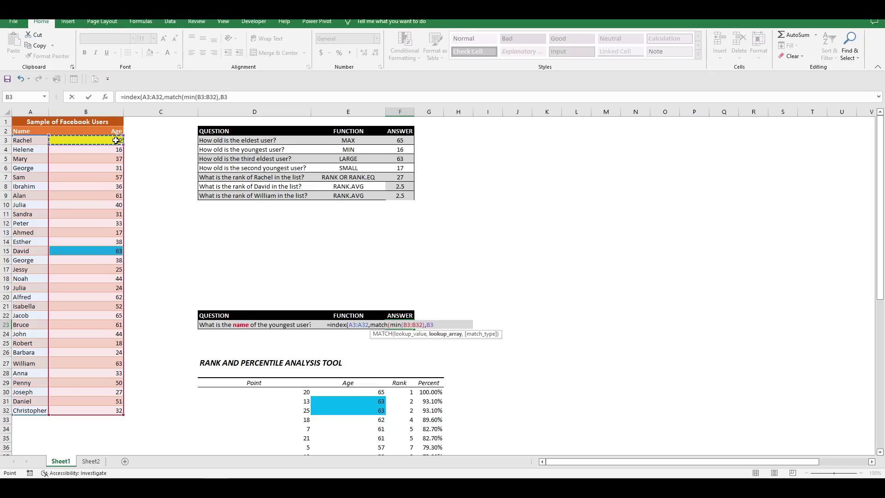
{"action": "key", "text": "ctrl+shift+Down"}
{"action": "type", "text": ","}
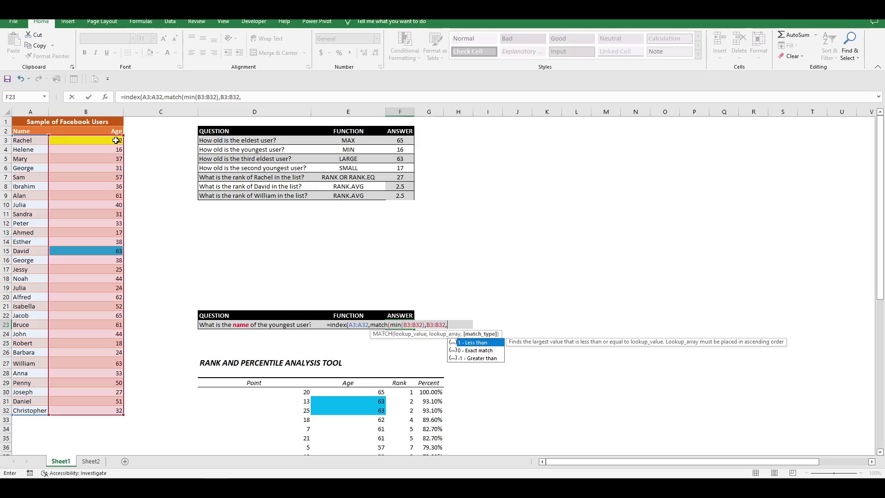
{"action": "type", "text": "0)"}
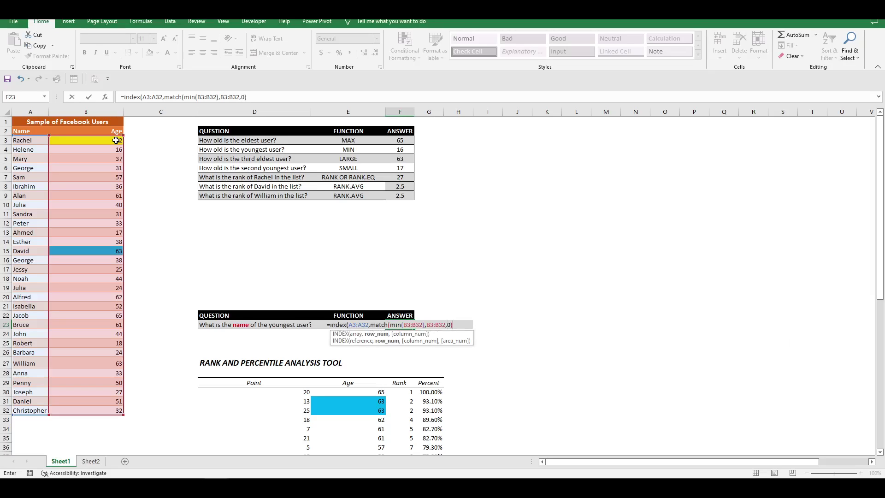
{"action": "type", "text": ")"}
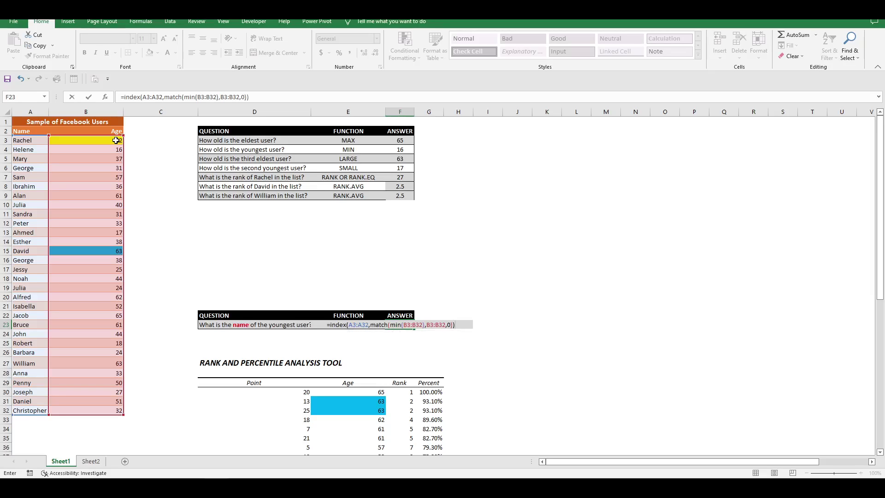
{"action": "key", "text": "Return"}
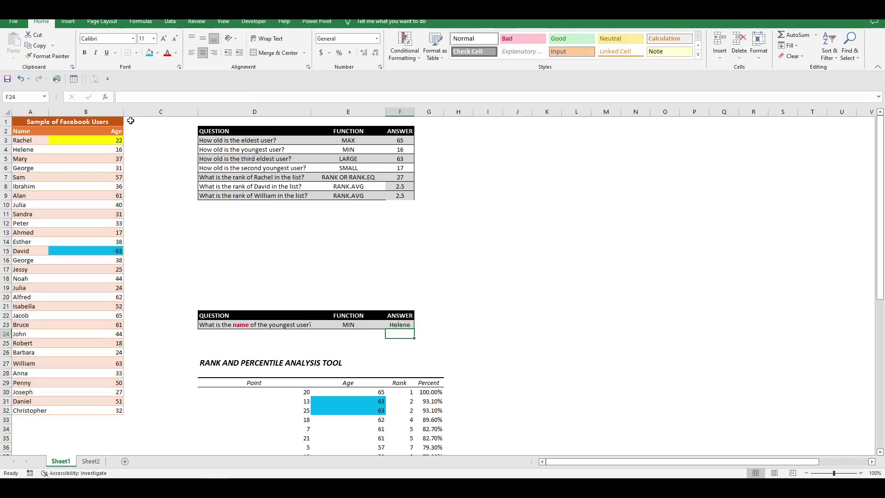
- Widen column D to about 38.43 so the question in D23 fits
{"action": "left_click", "coordinate": [305, 325]}
{"action": "left_click_drag", "start_coordinate": [312, 115], "coordinate": [325, 115]}
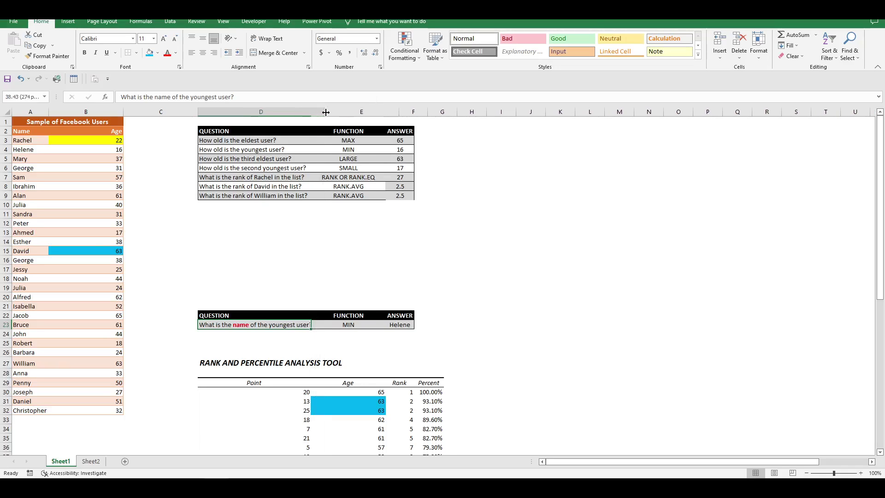
{"action": "left_click", "coordinate": [461, 257]}
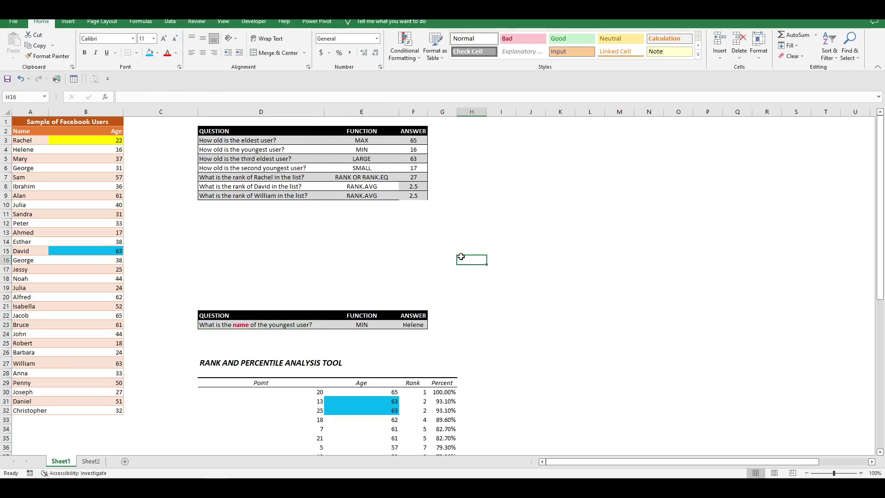